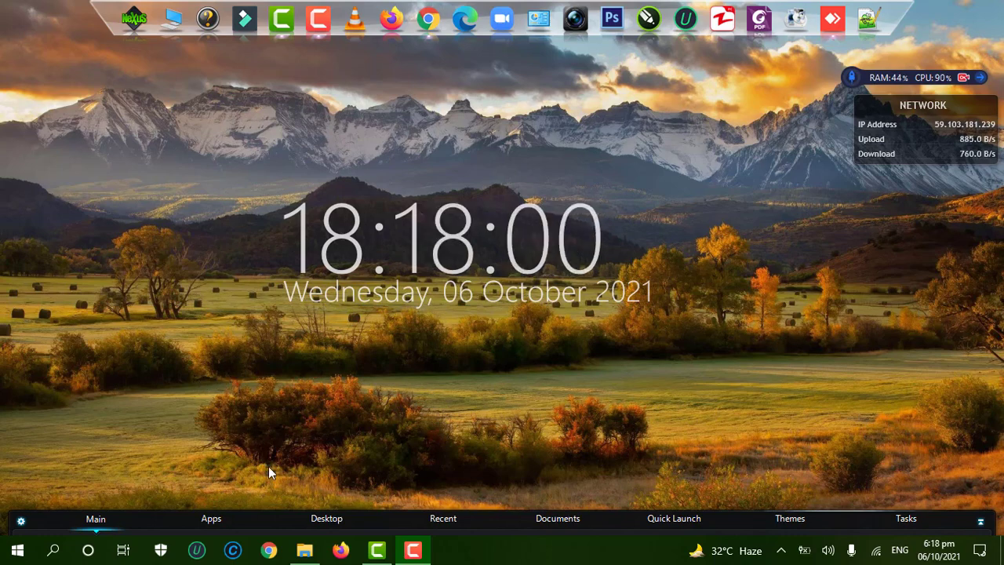
- Open the Excel workbook "How to Create Drop Down List" from its File Explorer folder and get the folder window out of the way
mouse_move(305, 554)
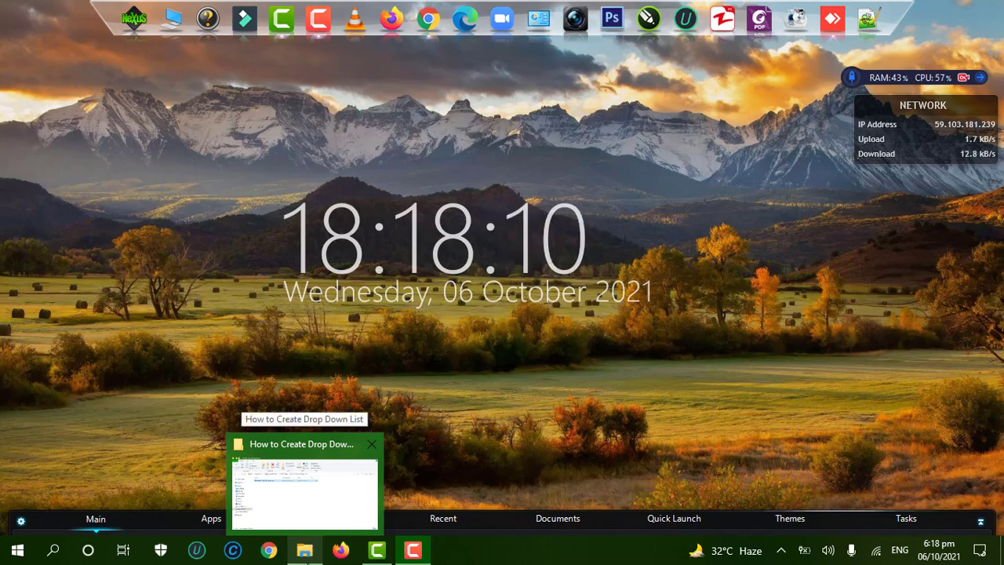
click(302, 514)
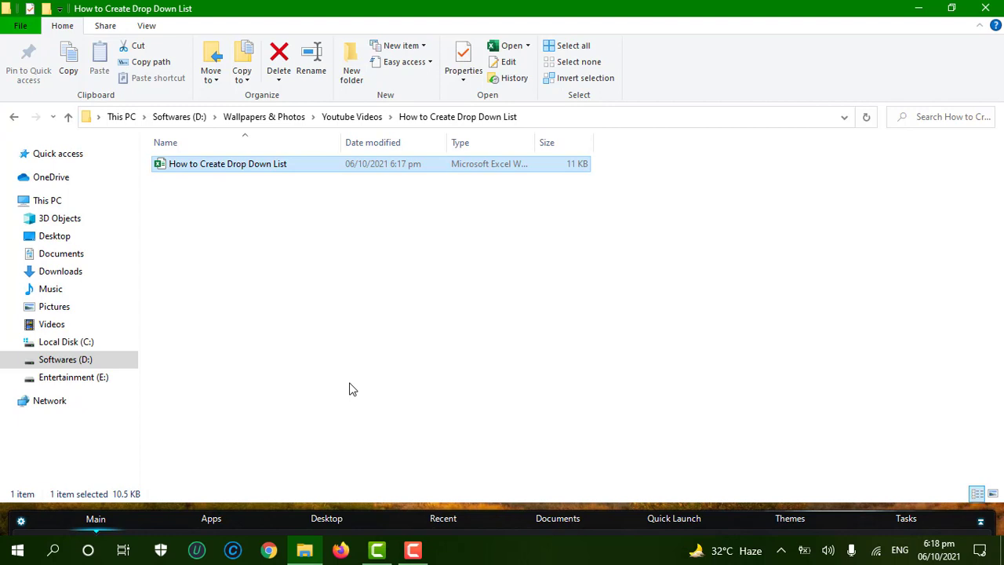
click(308, 337)
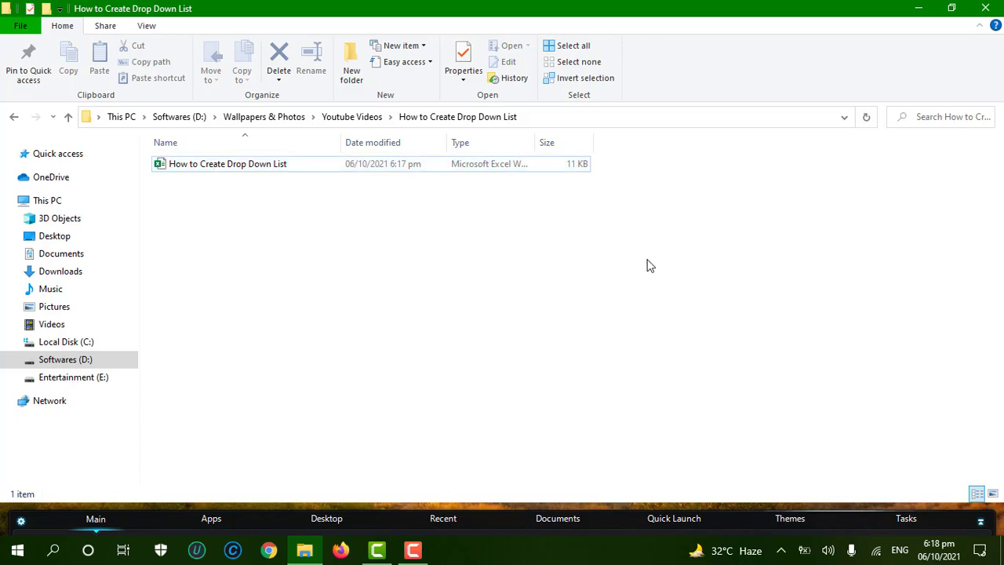
double_click(179, 165)
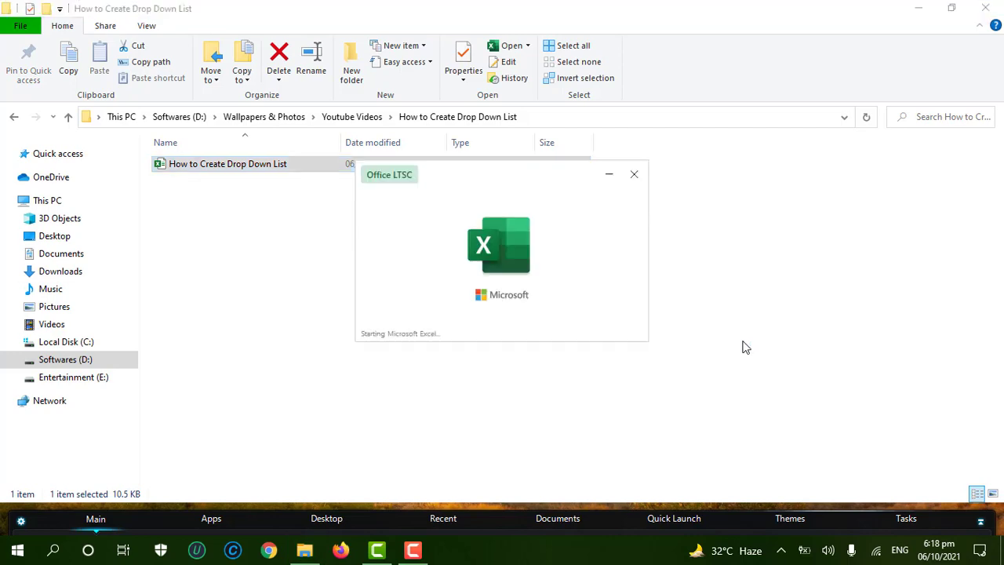
click(922, 8)
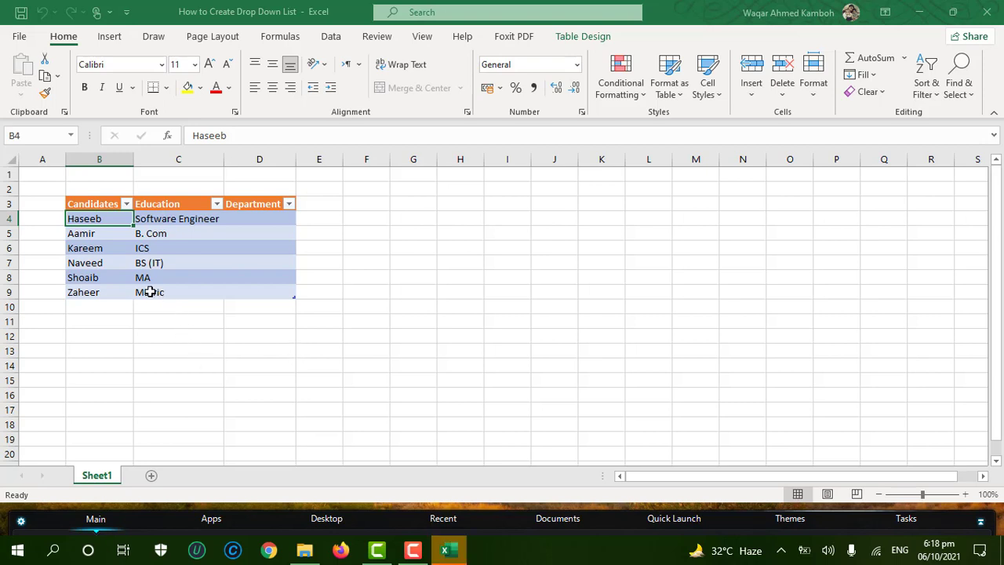
click(245, 383)
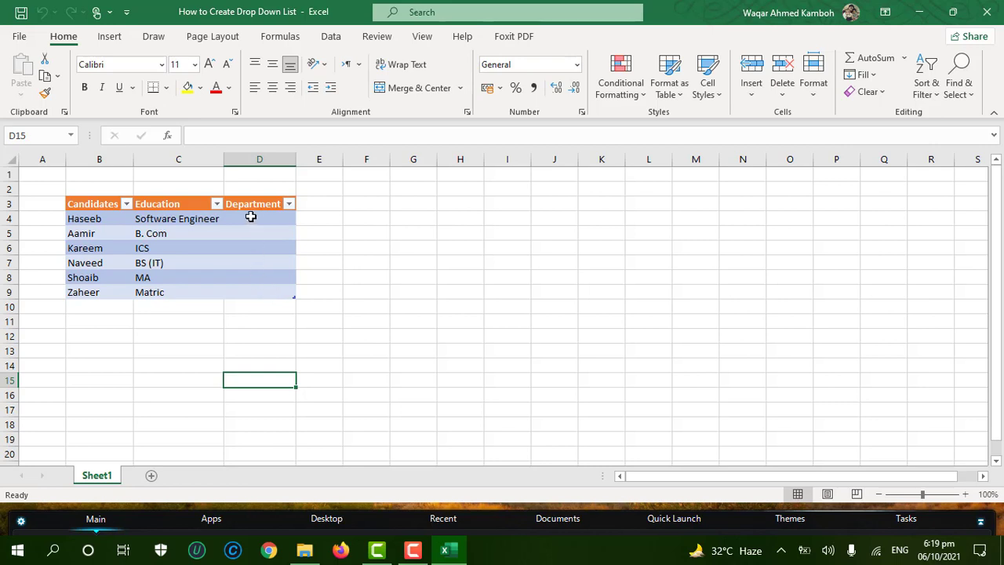
- Start data validation for the empty Department cells D4:D9 and allow only values from a List
drag(250, 216, 248, 293)
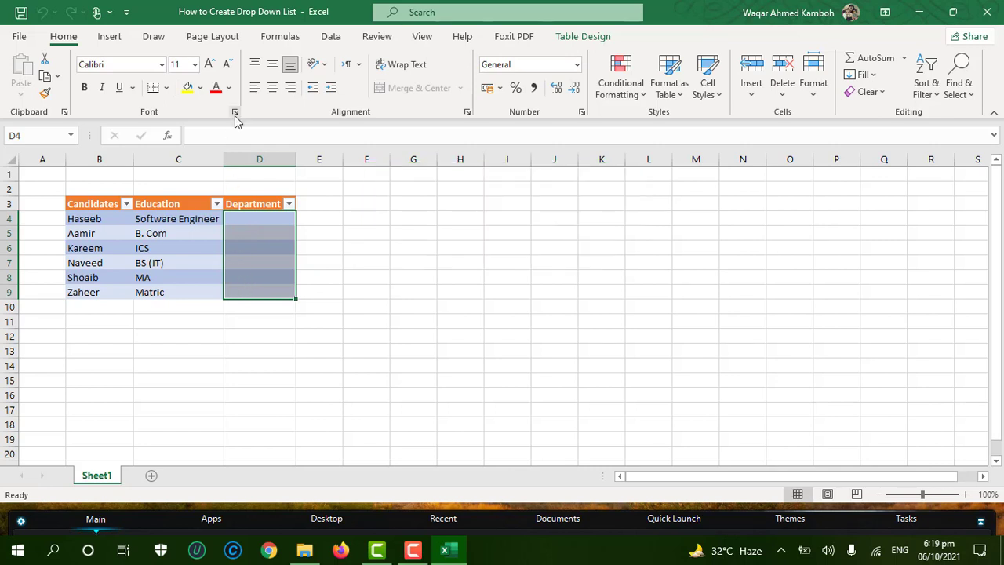
click(331, 37)
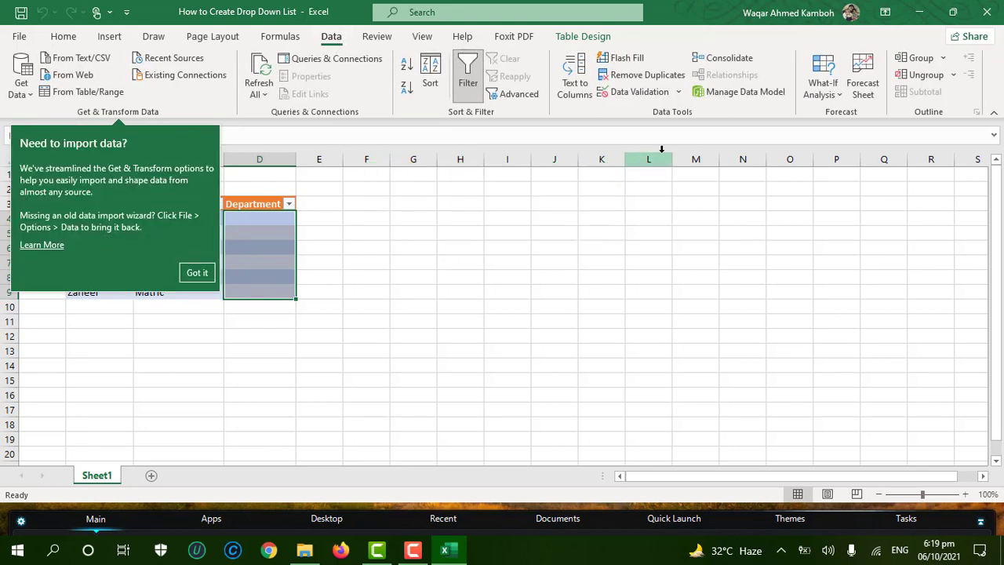
click(645, 95)
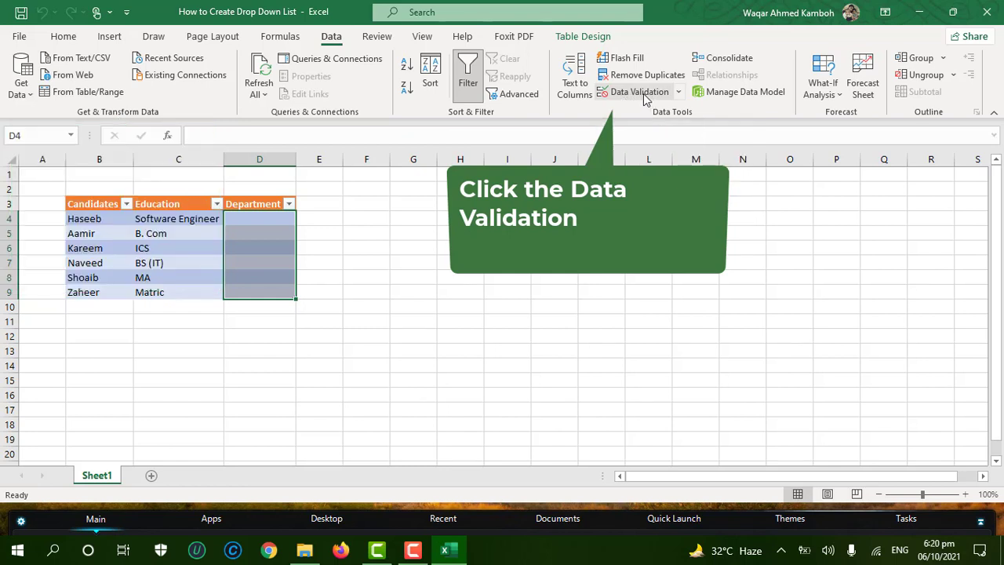
drag(369, 174, 528, 177)
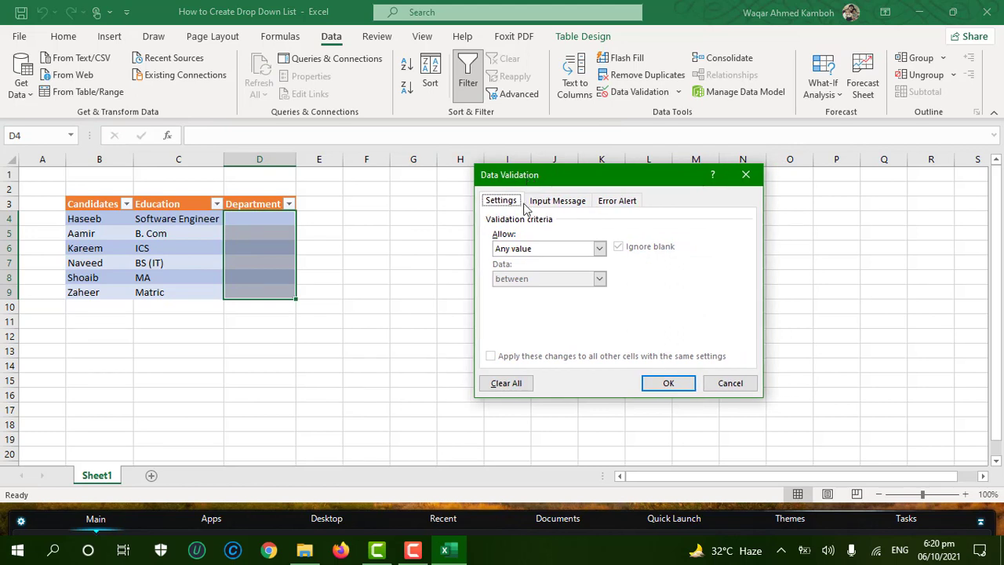
click(600, 250)
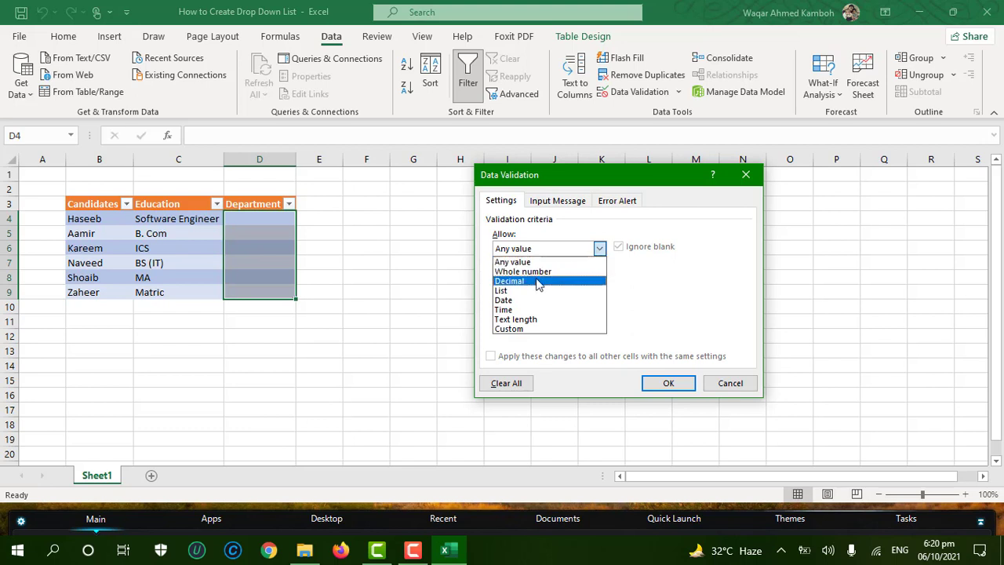
click(524, 292)
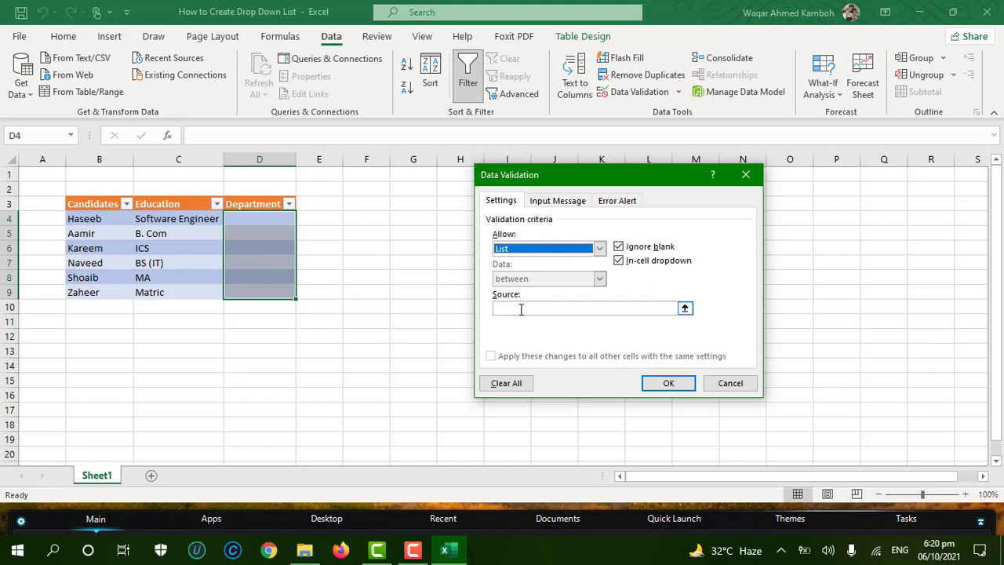
- Enter the list source as IT, Accounts, HR, Office Boy, Delivery, removing any stray cell reference
click(521, 310)
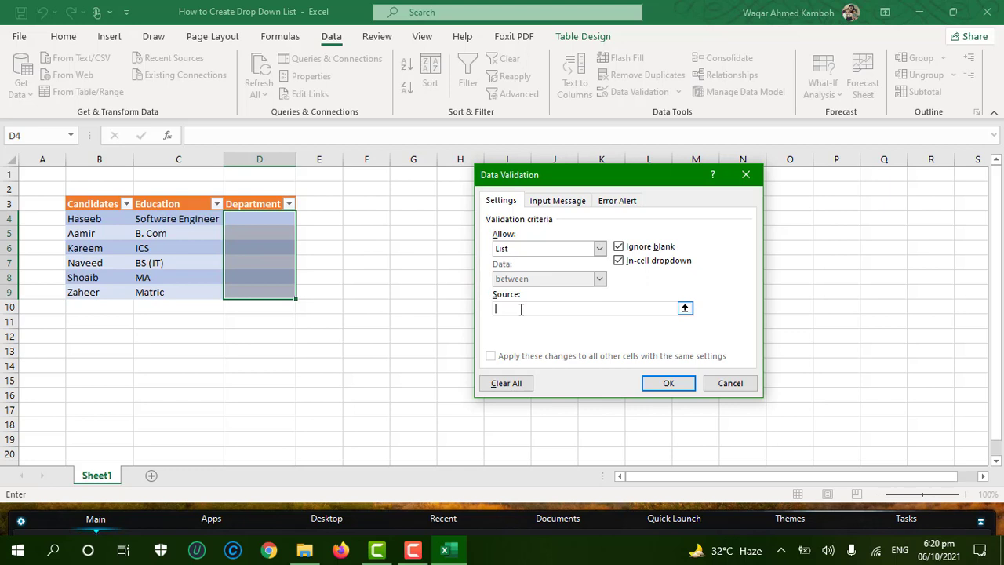
text(IT, Accounts, HR,)
text(Office Boy)
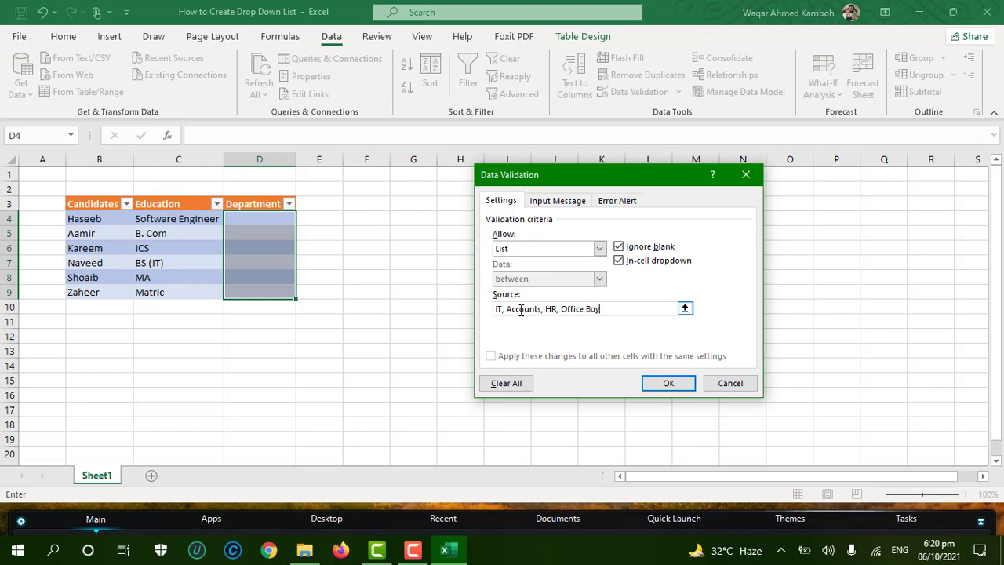
text(, Delivery)
key(BackSpace)
text(+)
key(Left)
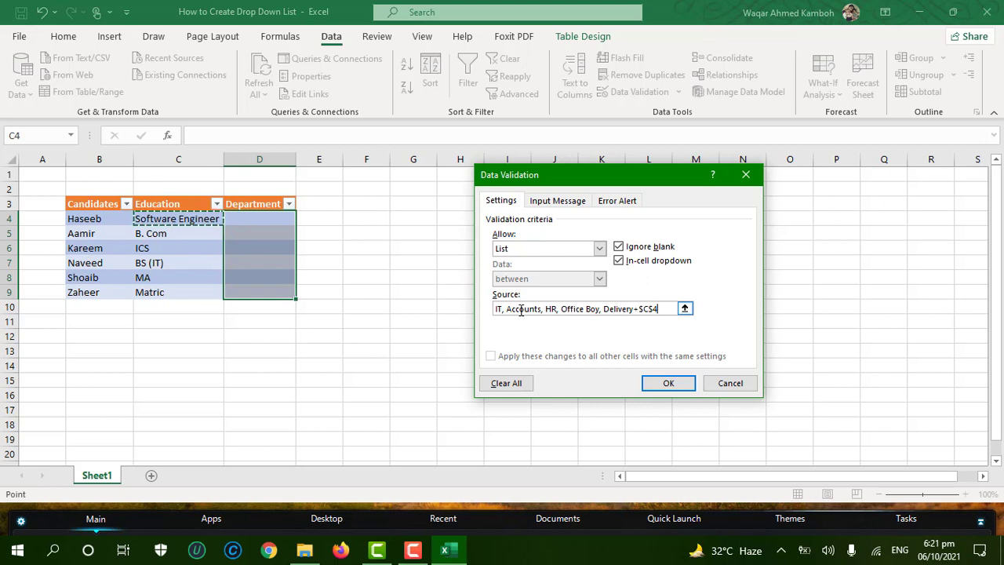
key(BackSpace)
key(BackSpace)
key(BackSpace)
key(BackSpace)
- Replace the Office Boy entry in the list source with Clerk and apply the validation to the Department cells
double_click(595, 308)
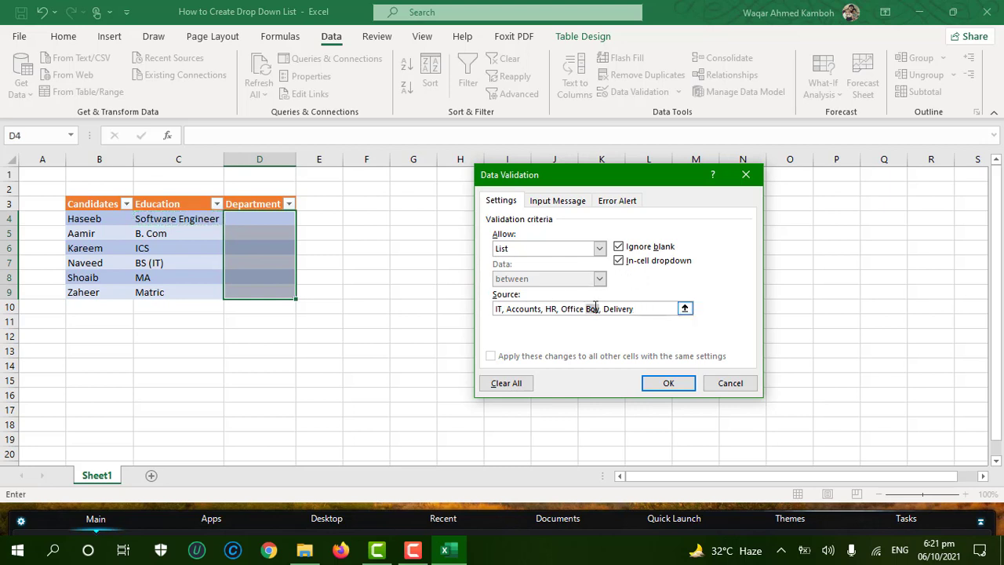
key(BackSpace)
key(BackSpace)
text(,)
key(shift+Left)
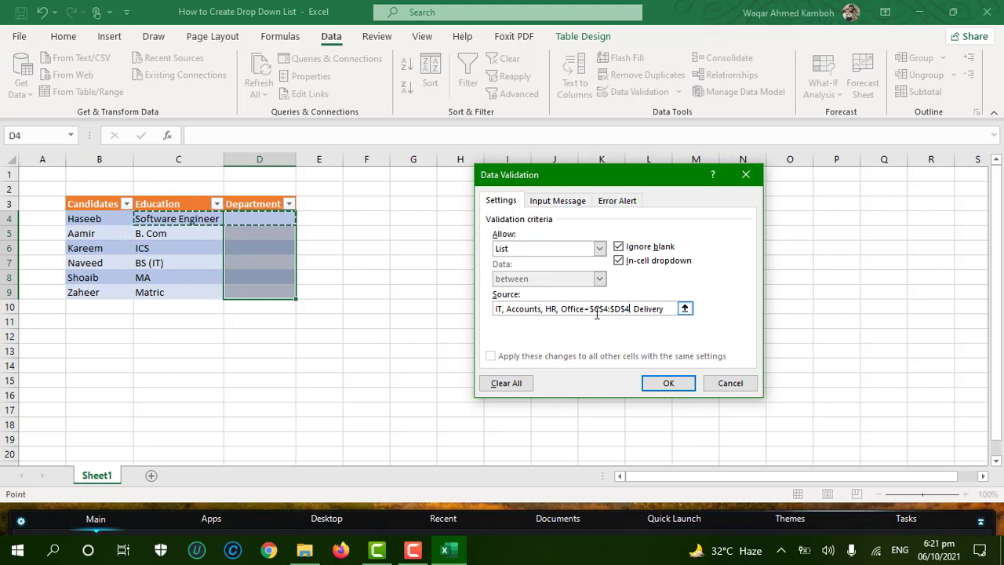
key(BackSpace)
key(BackSpace)
key(BackSpace)
key(BackSpace)
key(BackSpace)
key(BackSpace)
key(BackSpace)
key(BackSpace)
key(BackSpace)
key(BackSpace)
key(BackSpace)
key(BackSpace)
key(BackSpace)
key(BackSpace)
key(BackSpace)
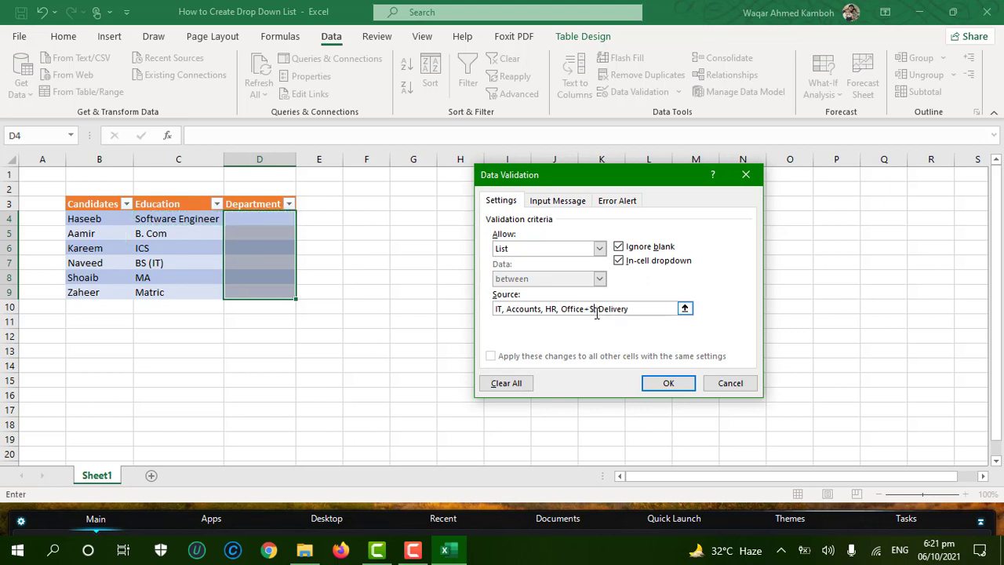
key(BackSpace)
text(Clerk,)
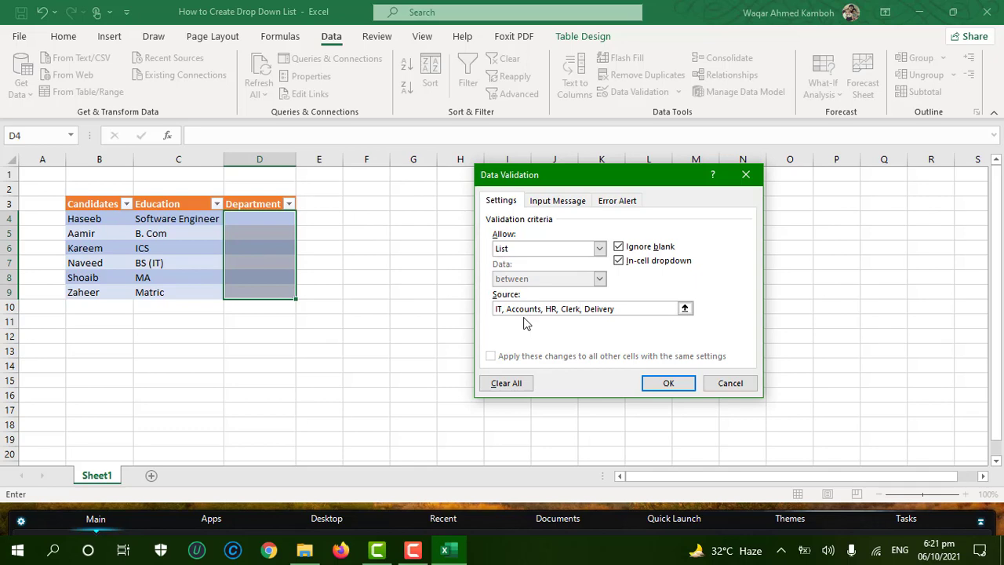
click(668, 383)
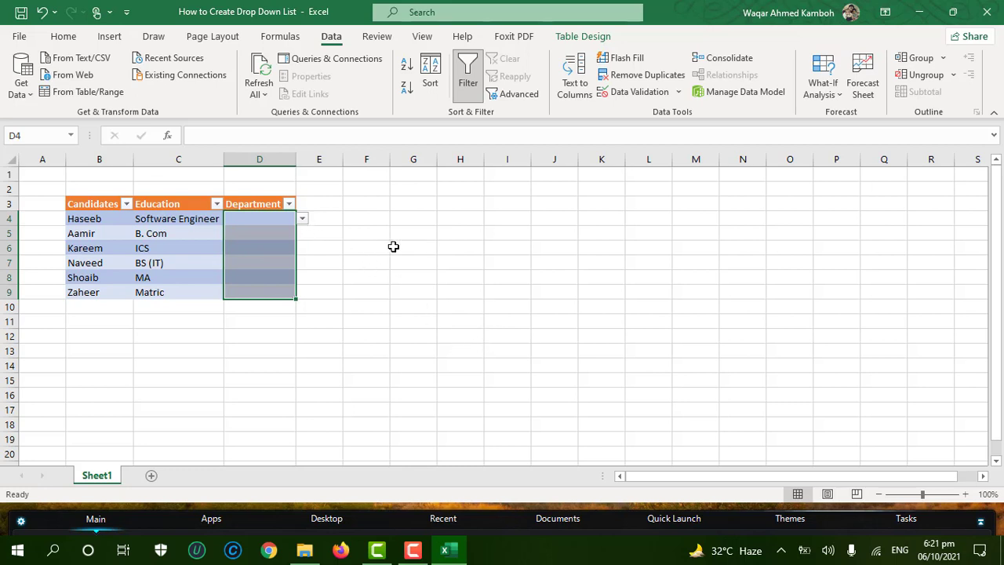
- Choose IT as the department in D4 and Accounts in D5 from the cells' drop-down lists
click(272, 222)
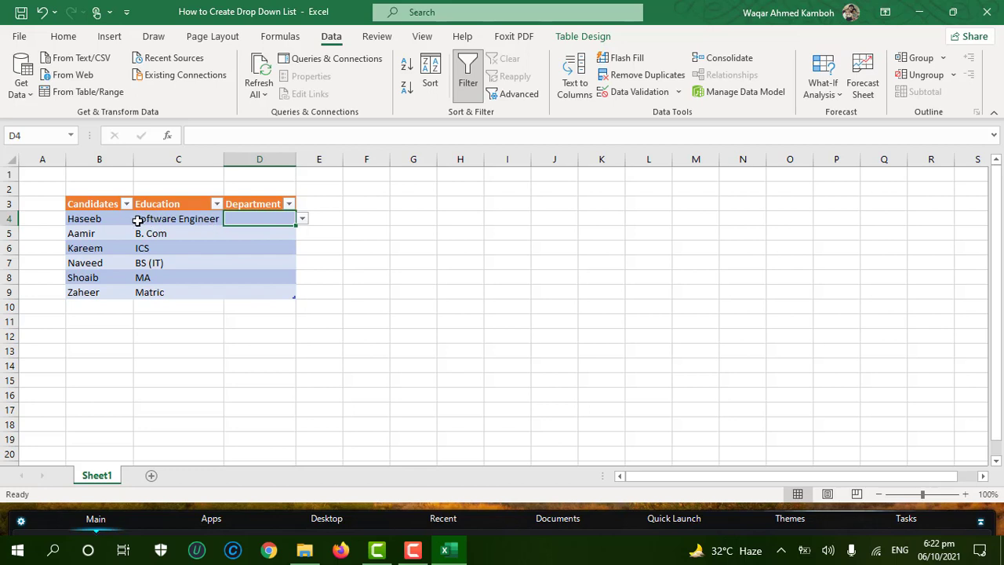
click(303, 221)
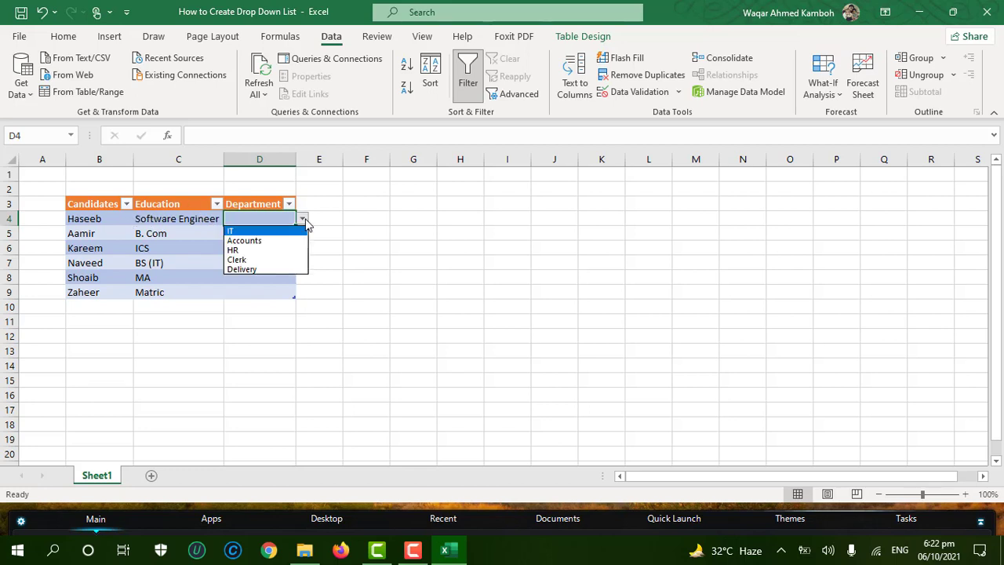
click(237, 232)
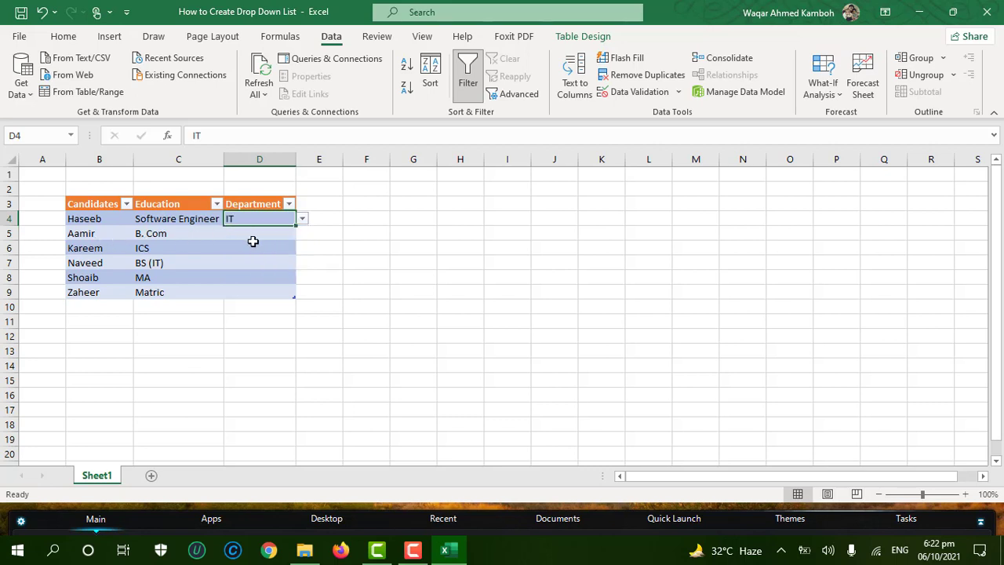
click(250, 236)
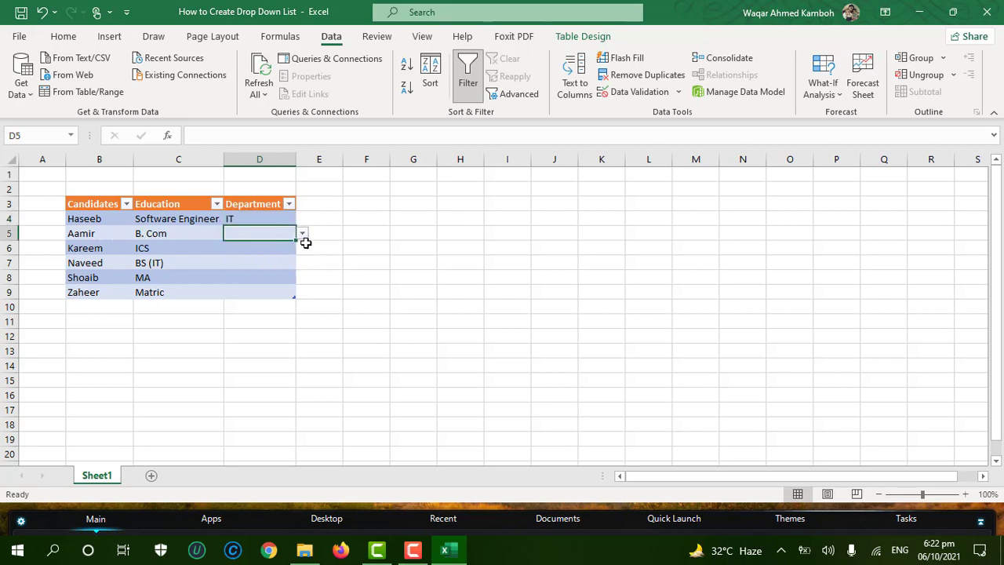
click(302, 235)
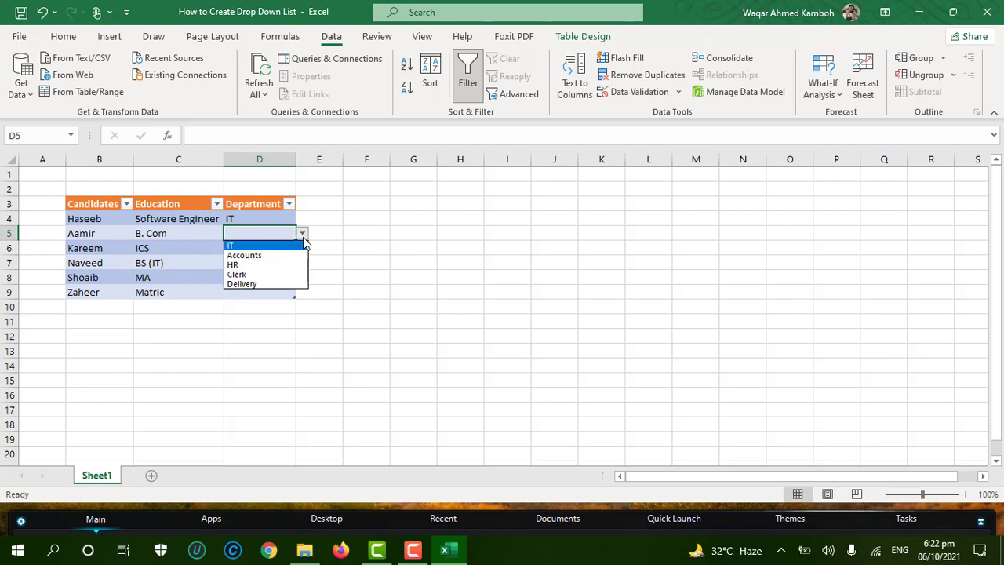
click(257, 256)
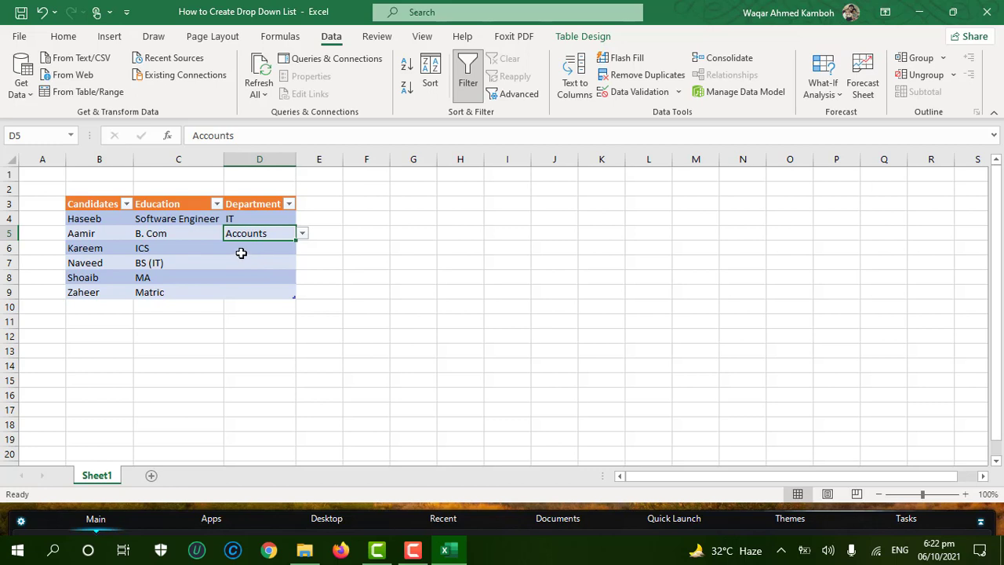
- Choose Clerk as the department in D6 and IT in D7 from the cells' drop-down lists
click(240, 249)
click(303, 250)
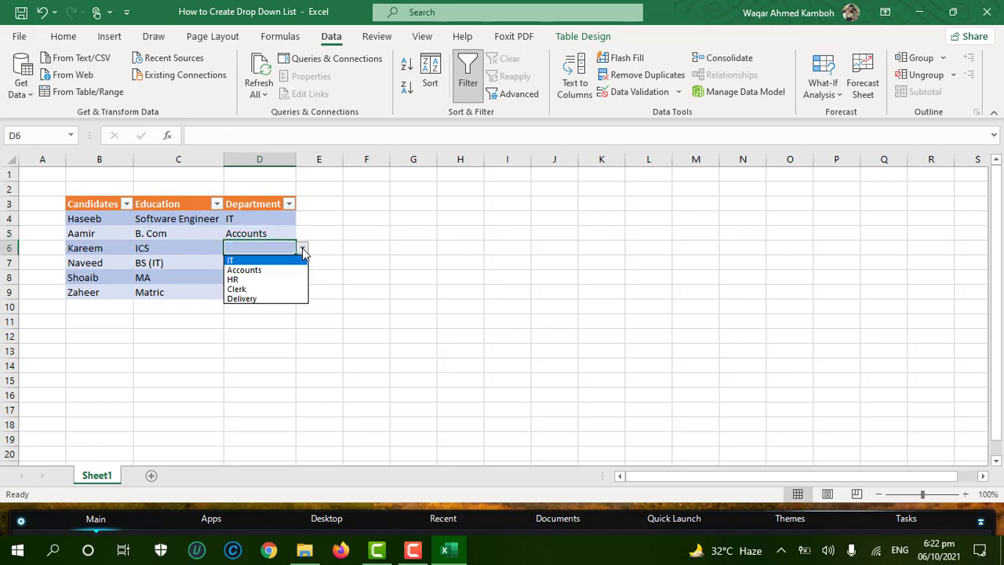
click(246, 290)
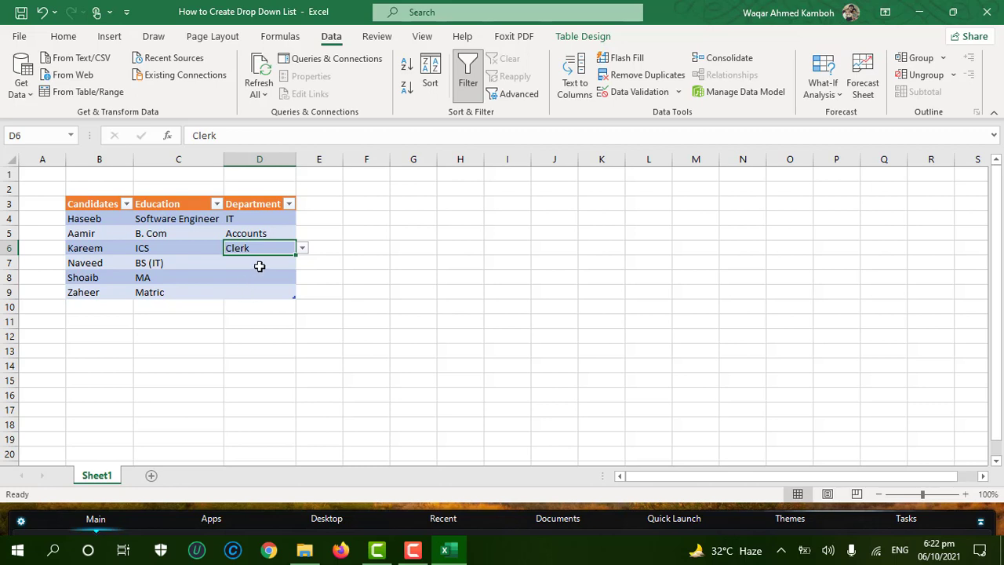
click(259, 266)
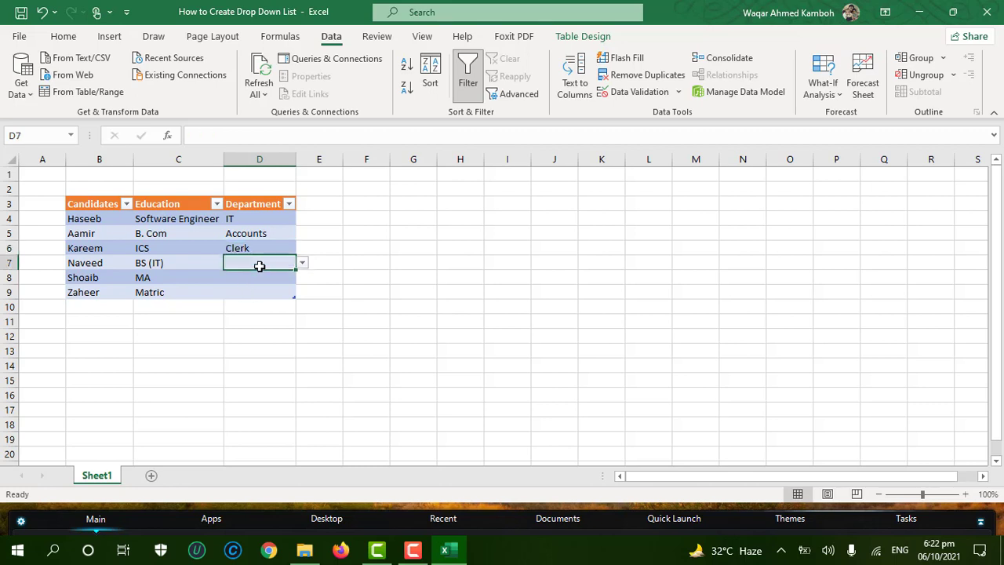
click(303, 266)
click(247, 275)
- Choose HR as the department in D8 and Delivery in D9 from the cells' drop-down lists
click(247, 276)
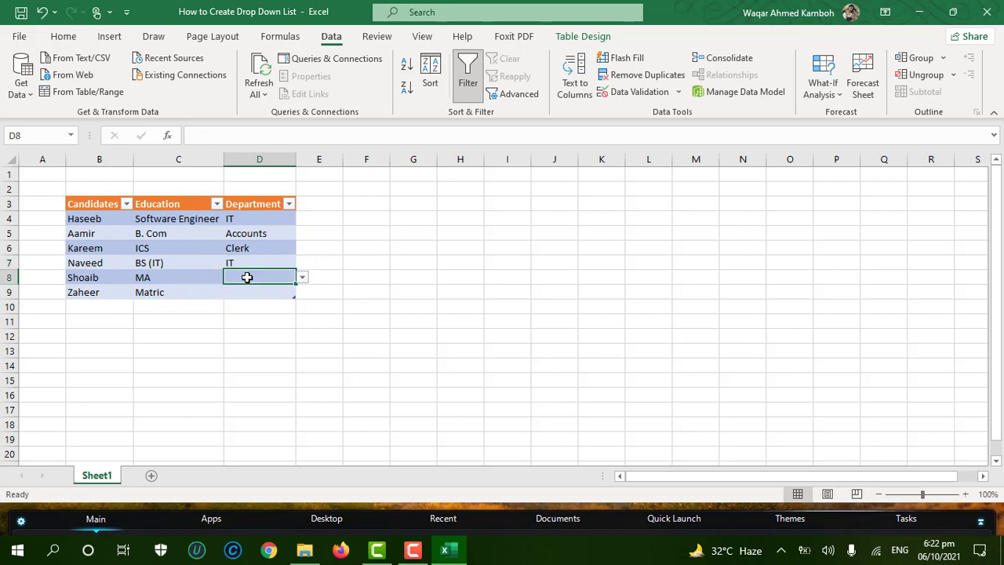
click(301, 277)
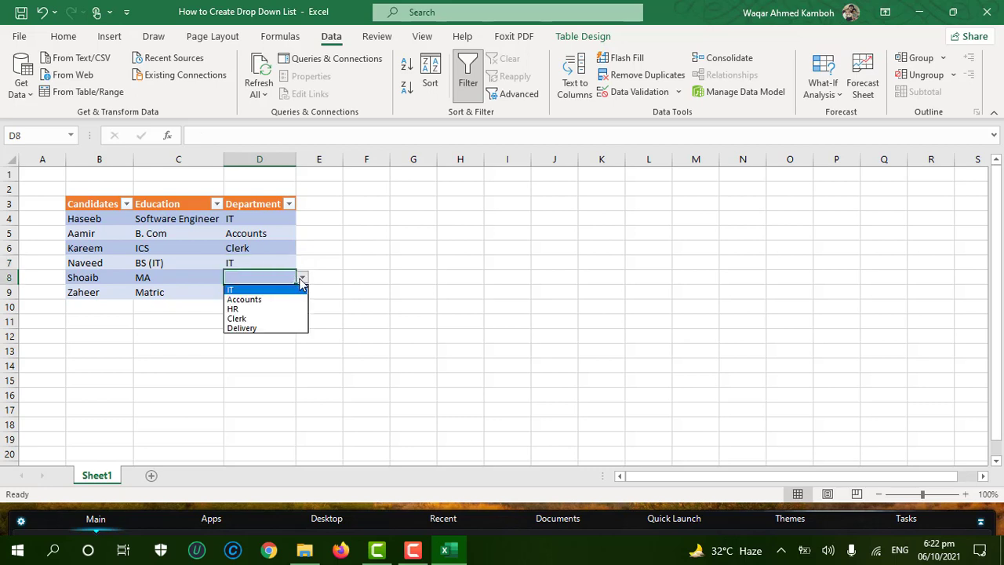
click(272, 314)
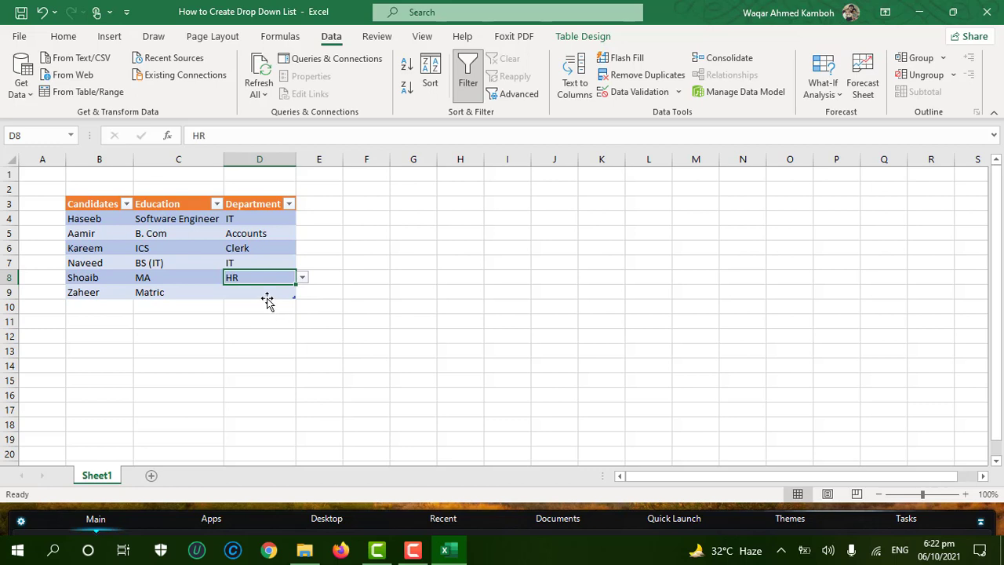
click(264, 292)
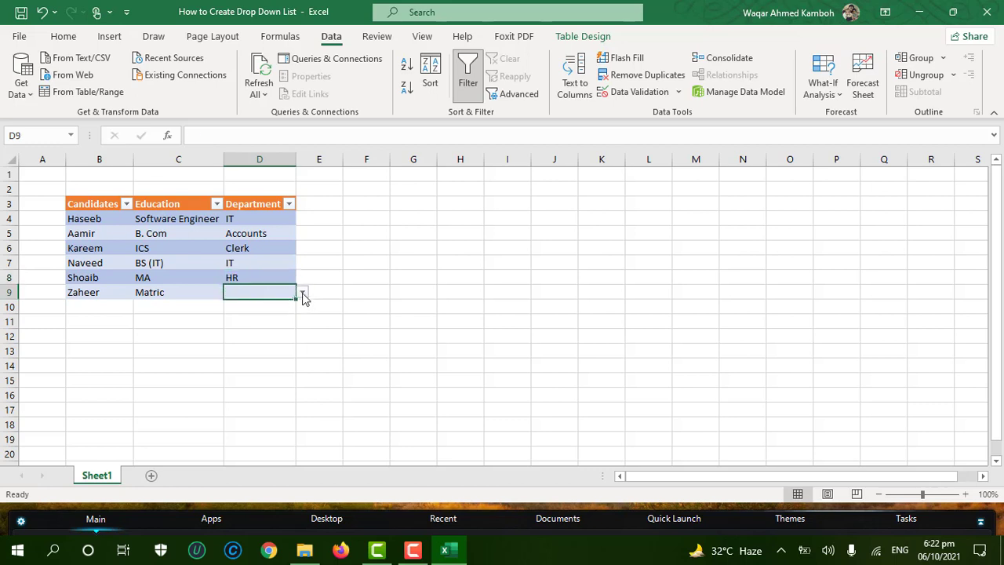
click(303, 294)
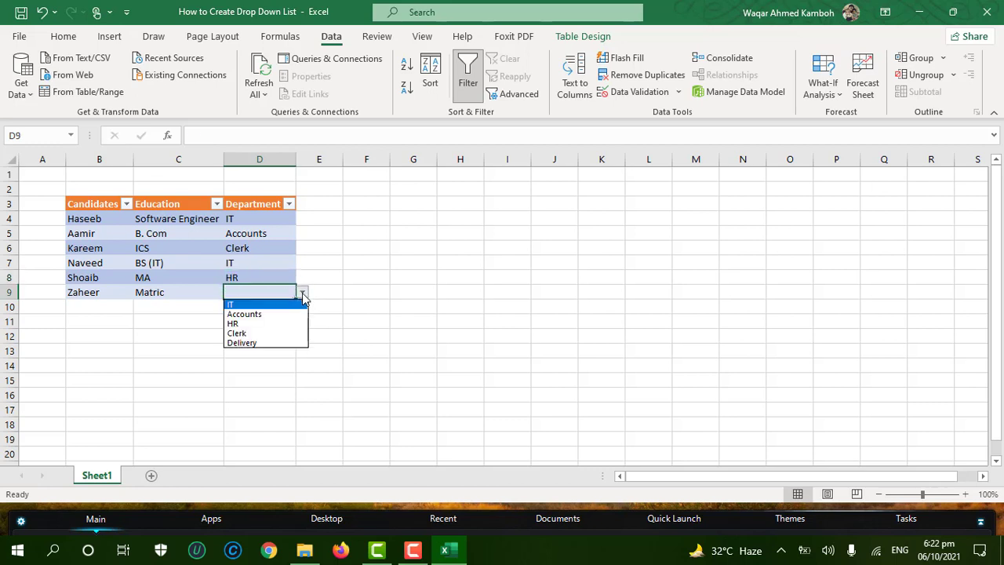
click(256, 343)
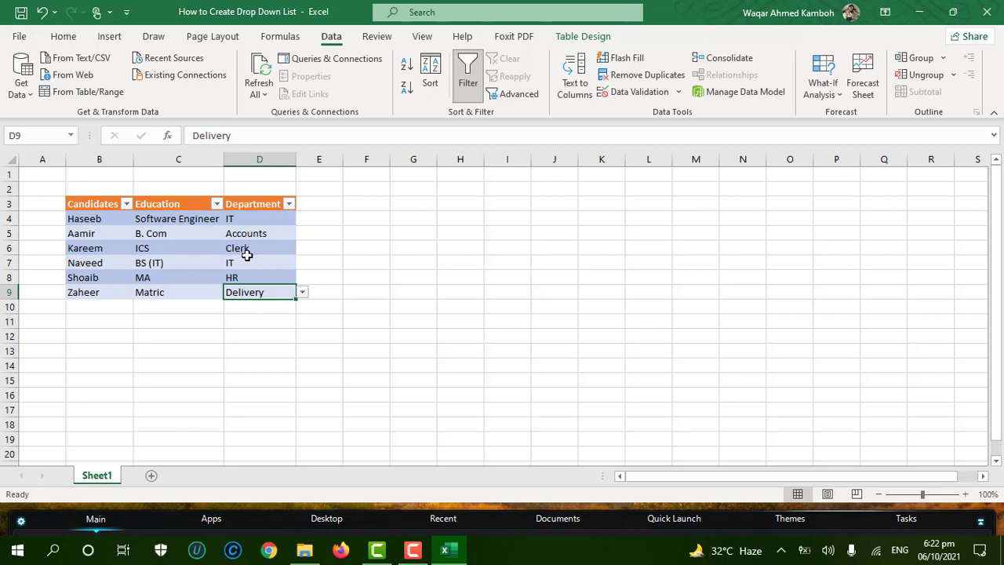
- Try to enter xyz as the department in D6, outside the allowed list, and cancel the entry
click(246, 262)
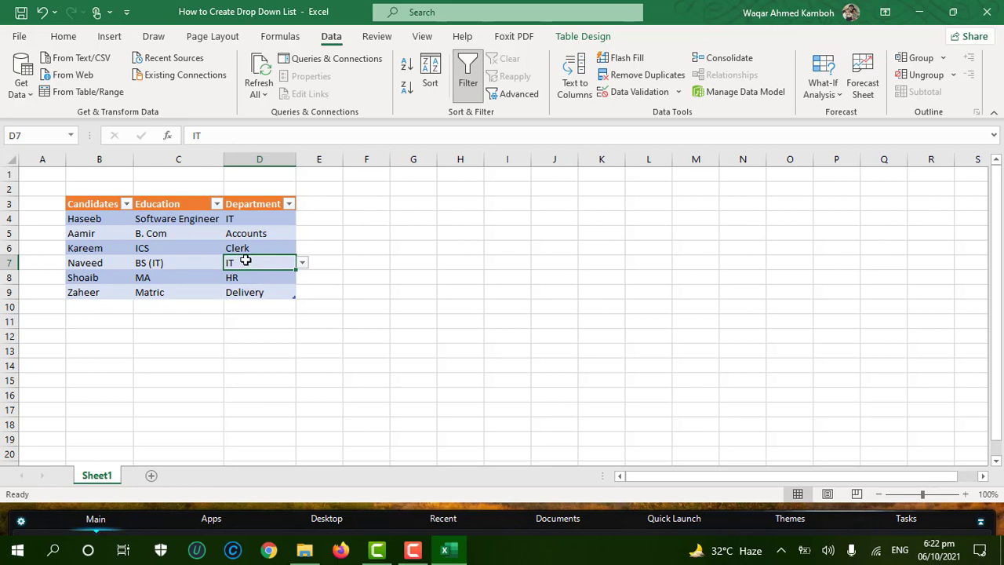
click(251, 249)
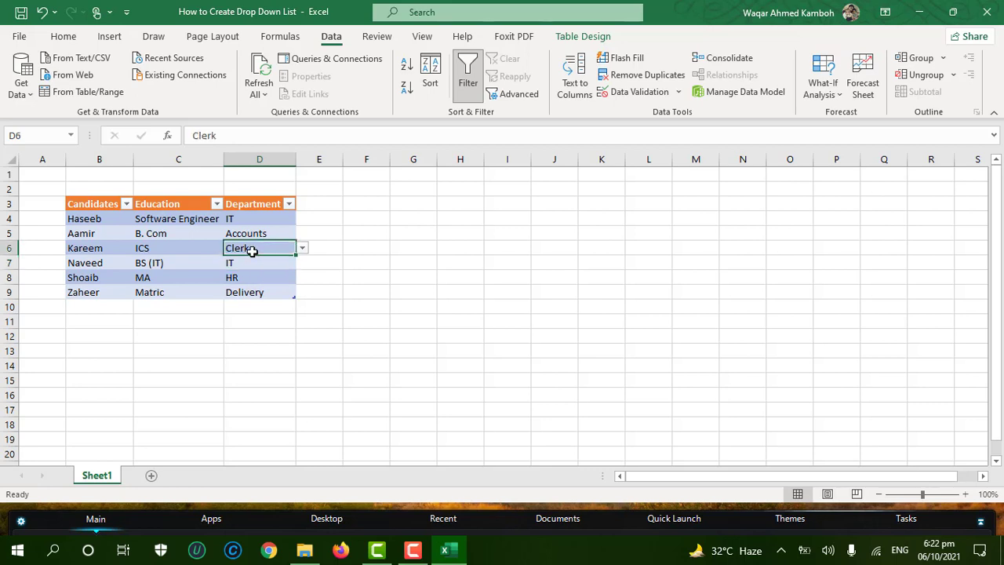
text(xyz)
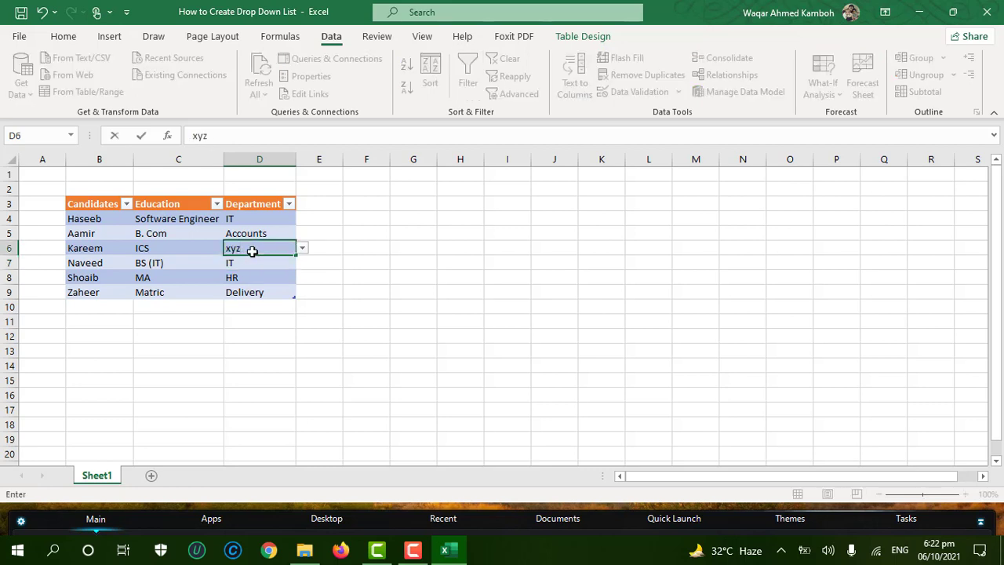
key(Return)
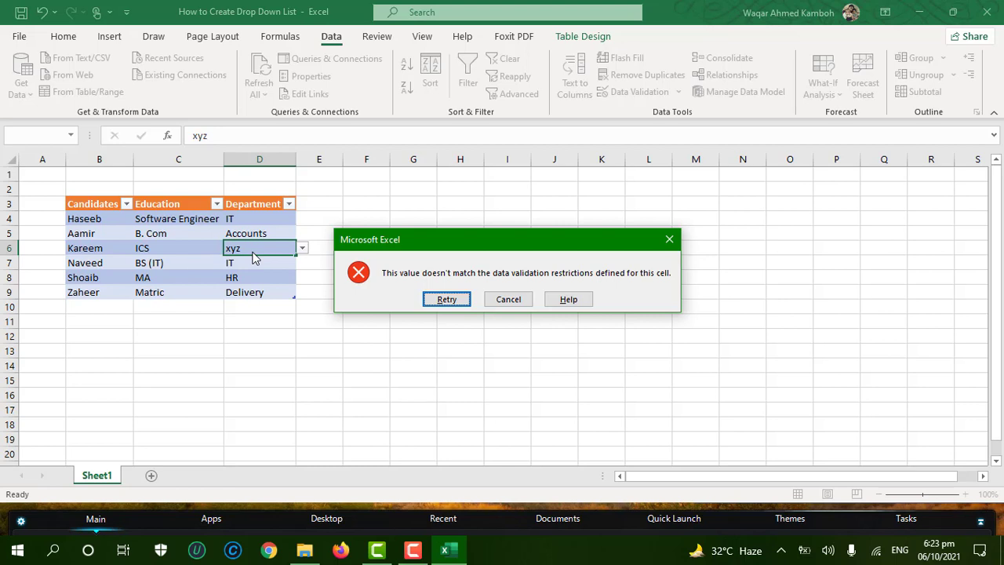
click(508, 302)
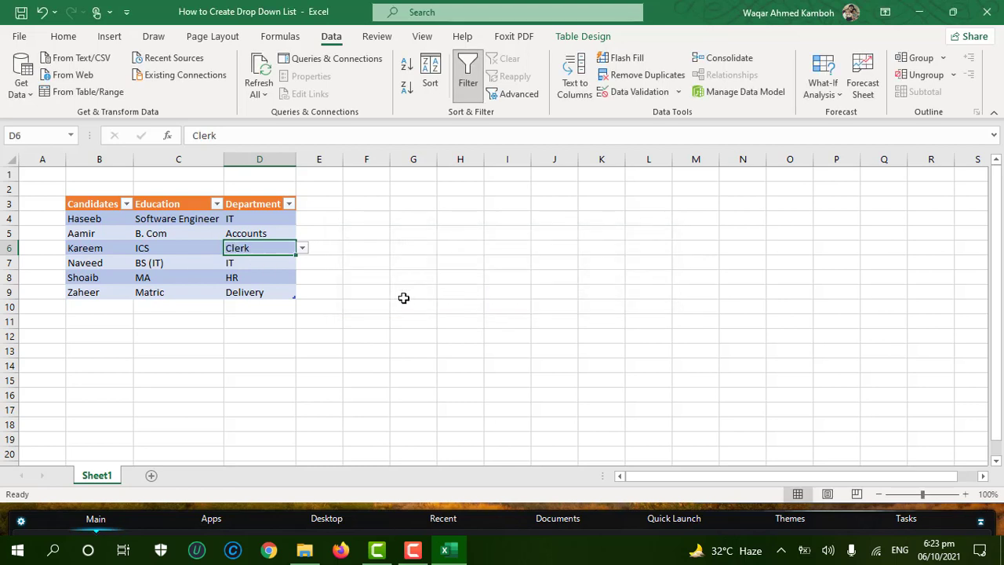
- Add a table row 10 with a new candidate's name, FSc as the education and Clerk chosen from the Department drop-down list
click(290, 294)
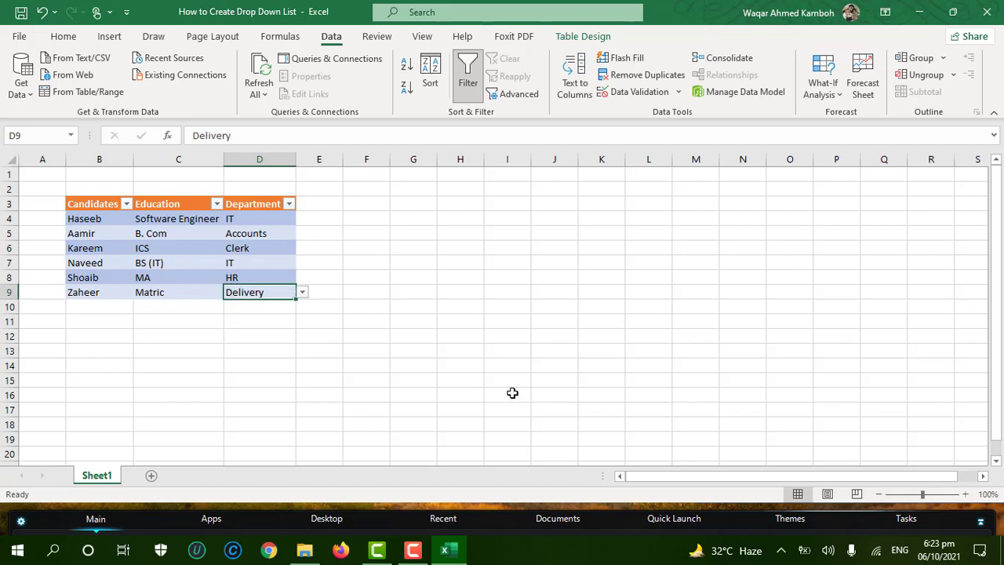
key(Tab)
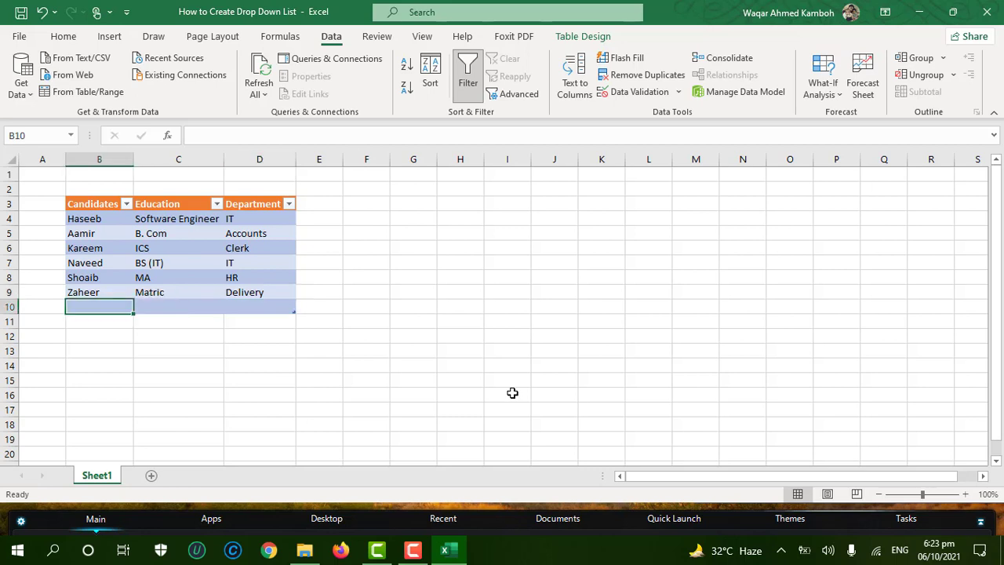
text(Habib)
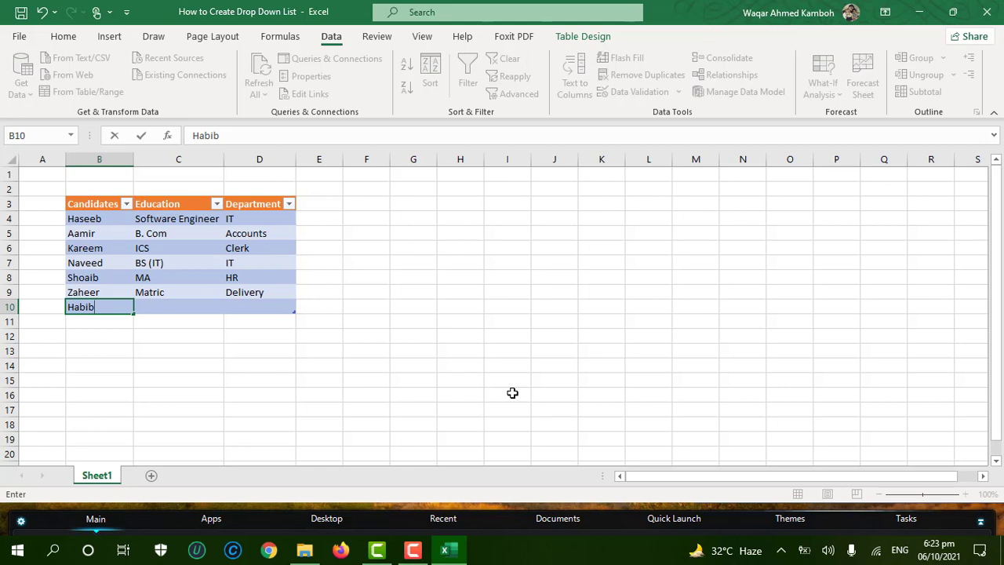
key(Tab)
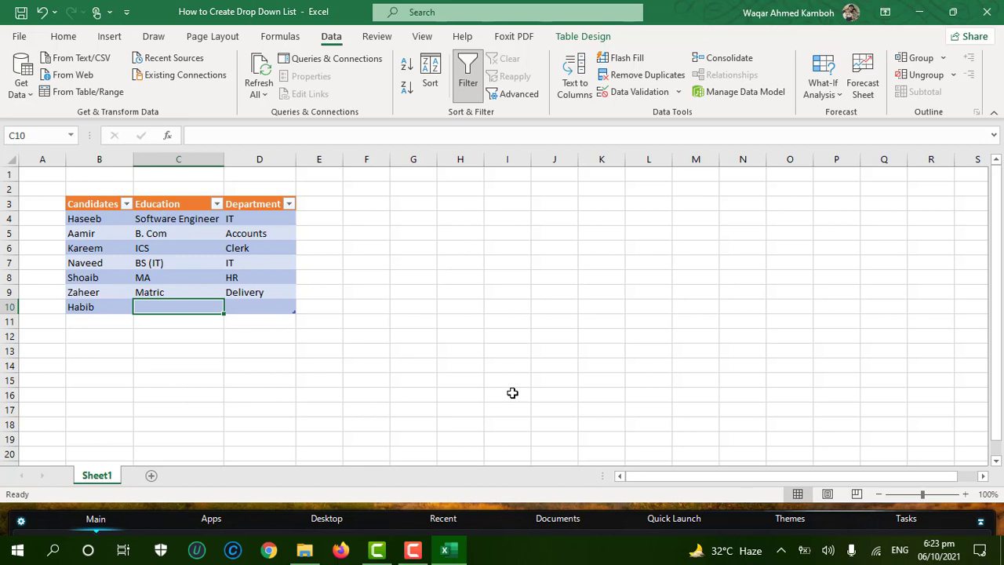
text(FSc)
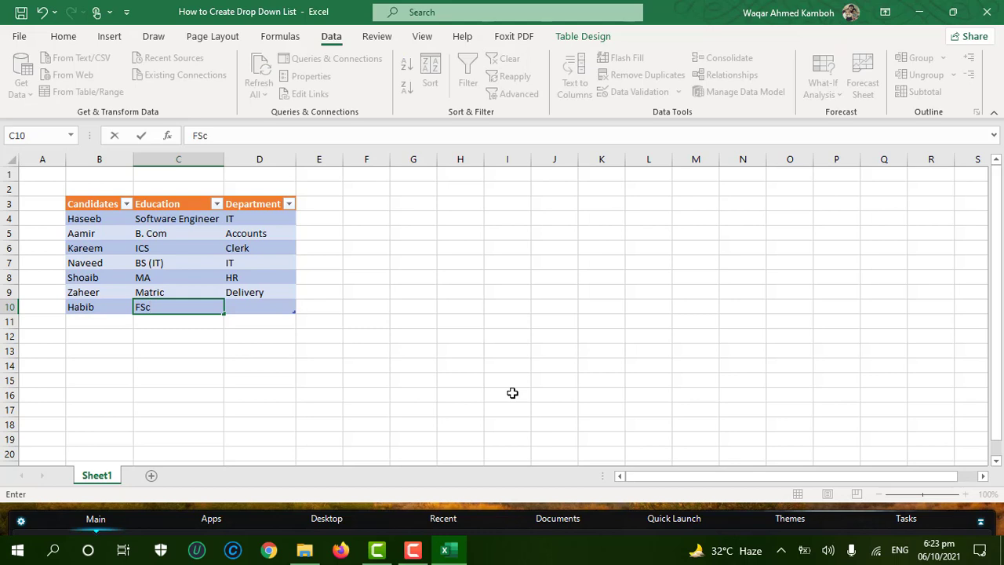
key(Tab)
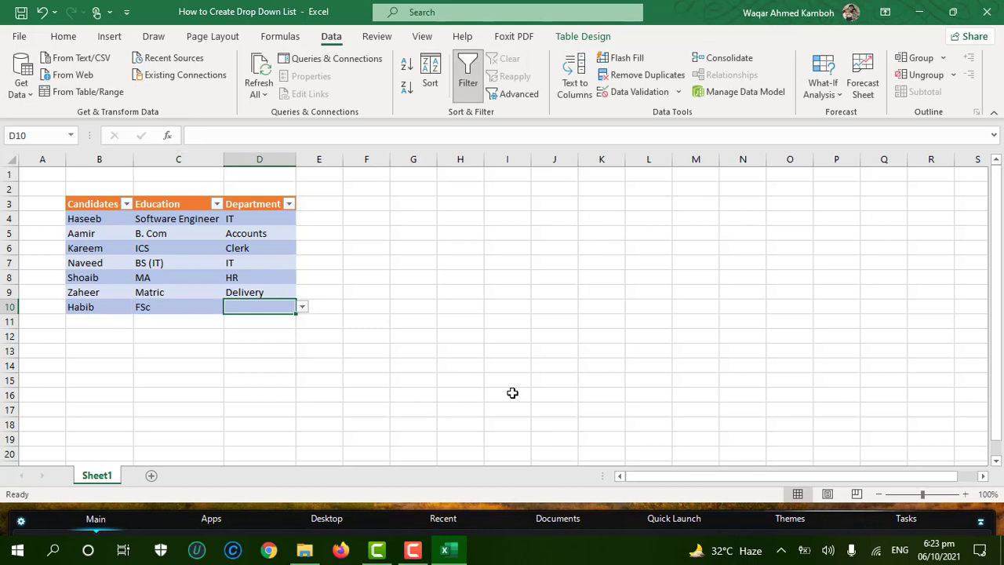
click(302, 308)
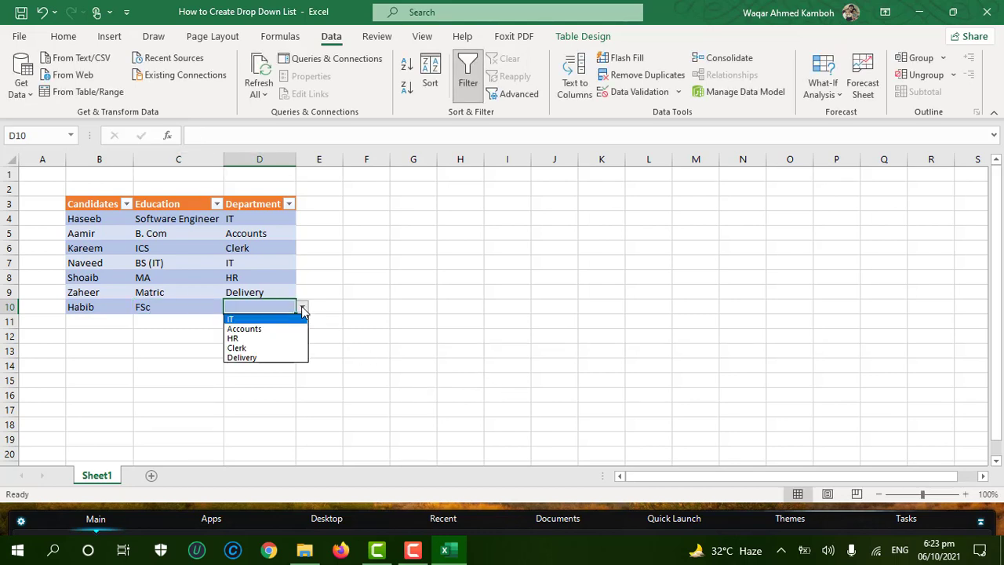
click(275, 348)
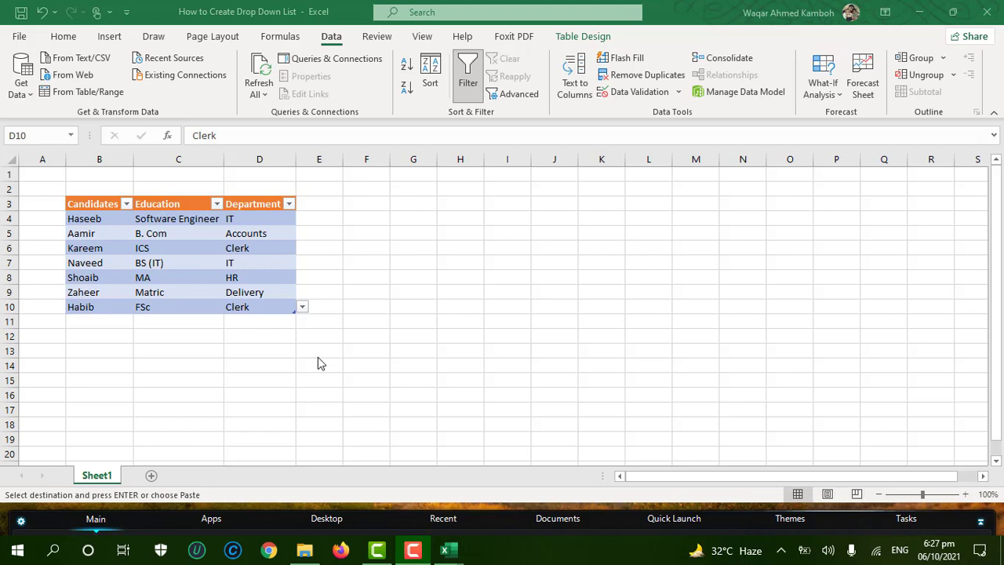
- Add an Application Status column to the table with its heading in E3 and fit column E's width to the heading
click(310, 203)
click(313, 204)
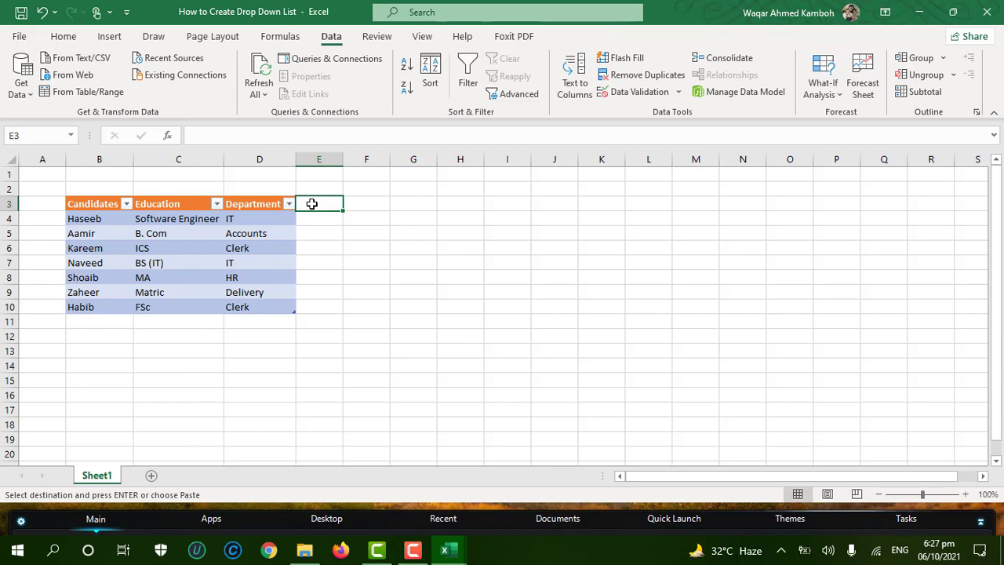
text(Appl)
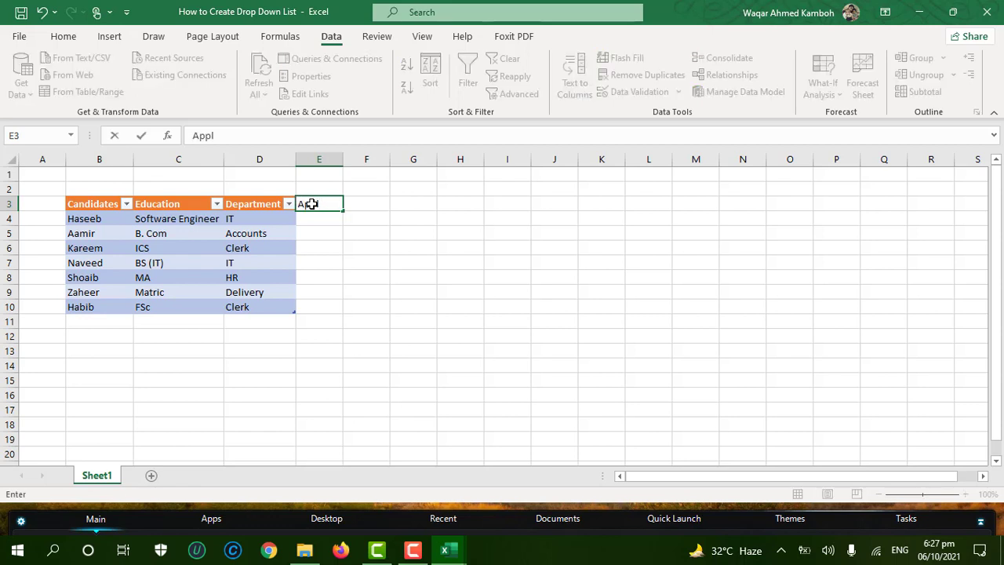
text(ication Status)
key(Return)
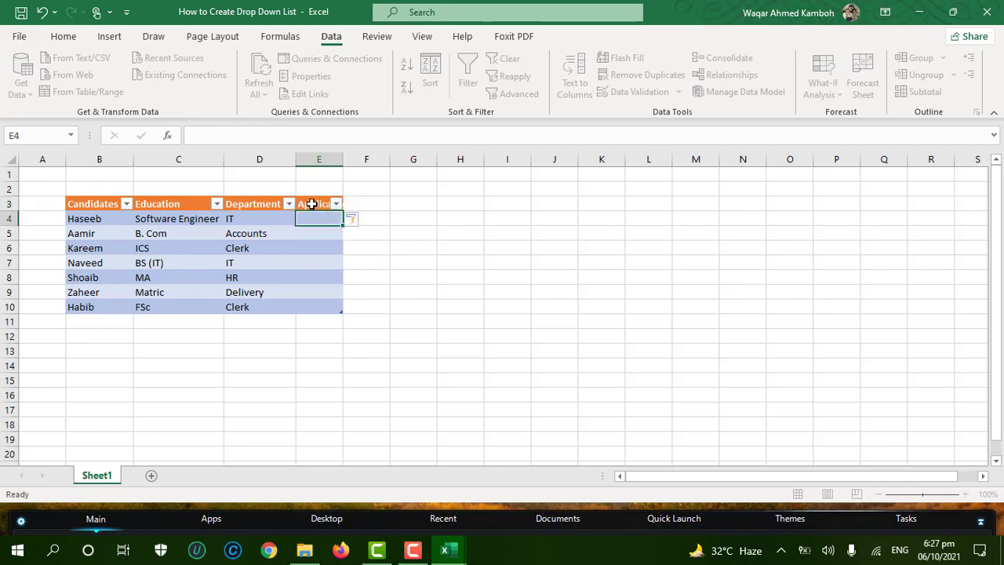
double_click(342, 161)
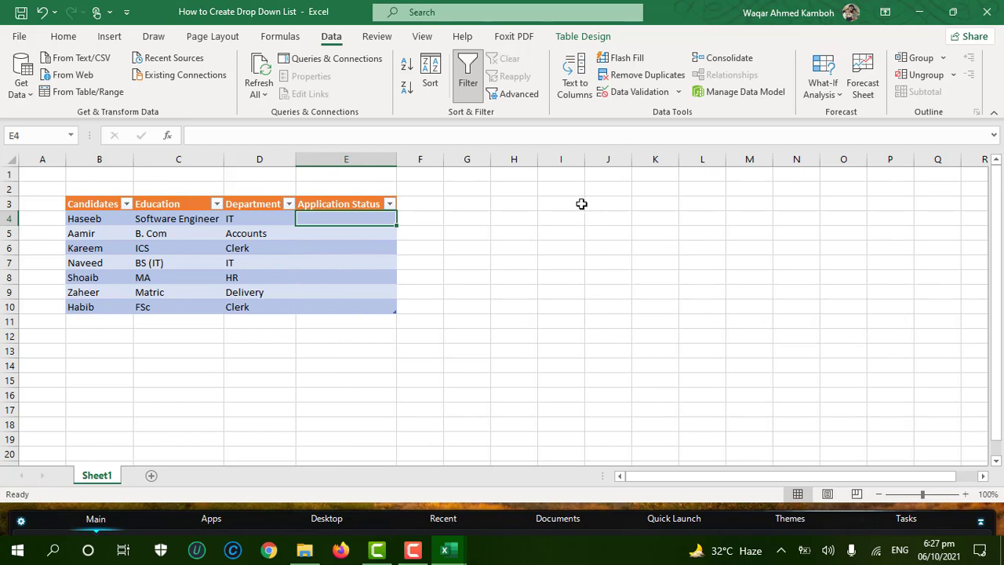
- Enter the heading Status List in J3 and the first status, Under Process, in J4
click(615, 201)
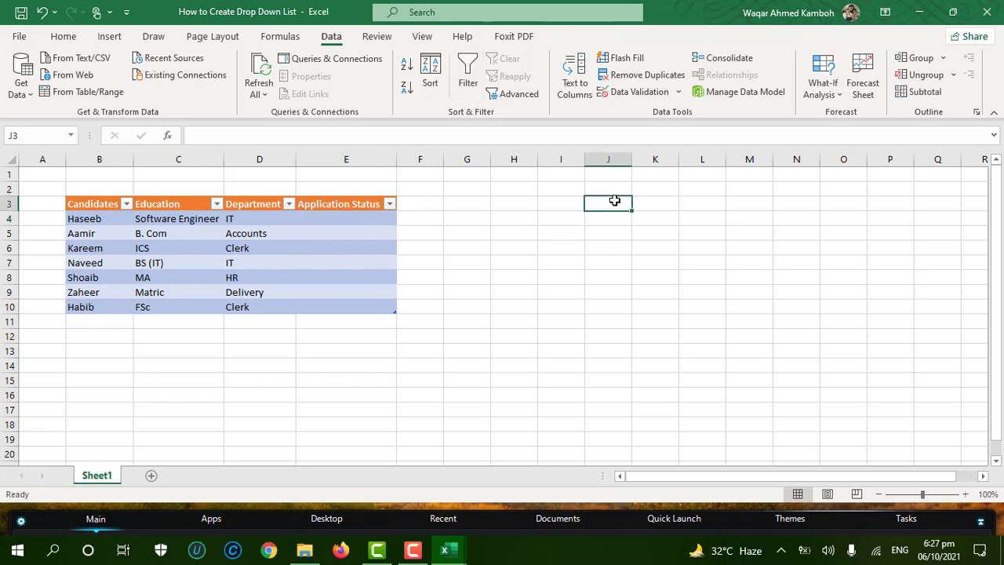
text(Status List)
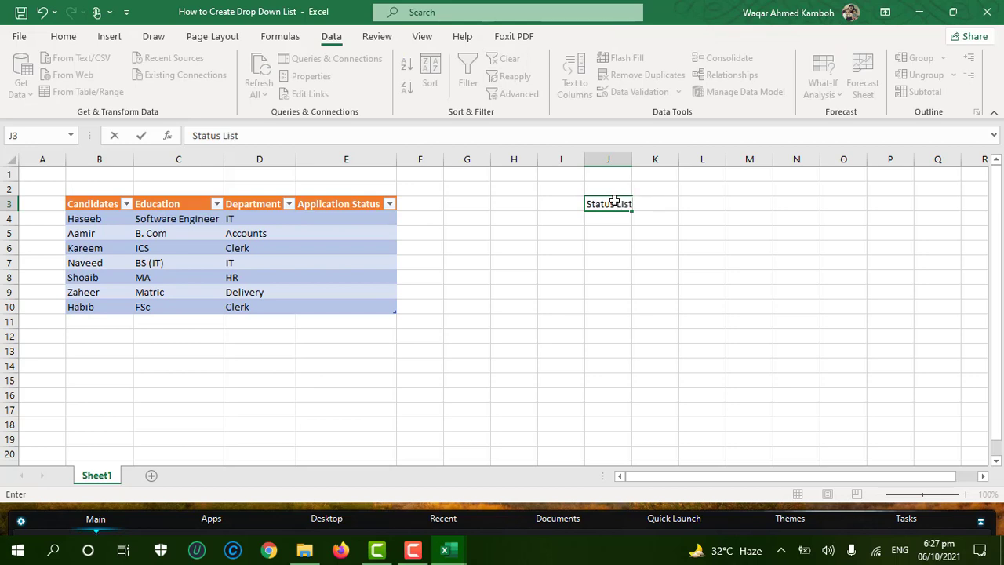
key(Return)
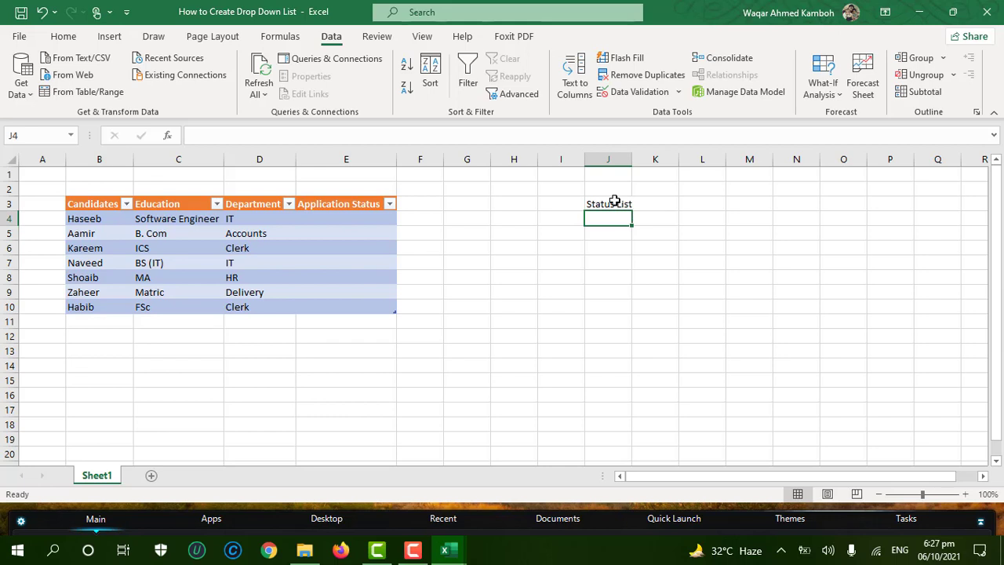
text(Under)
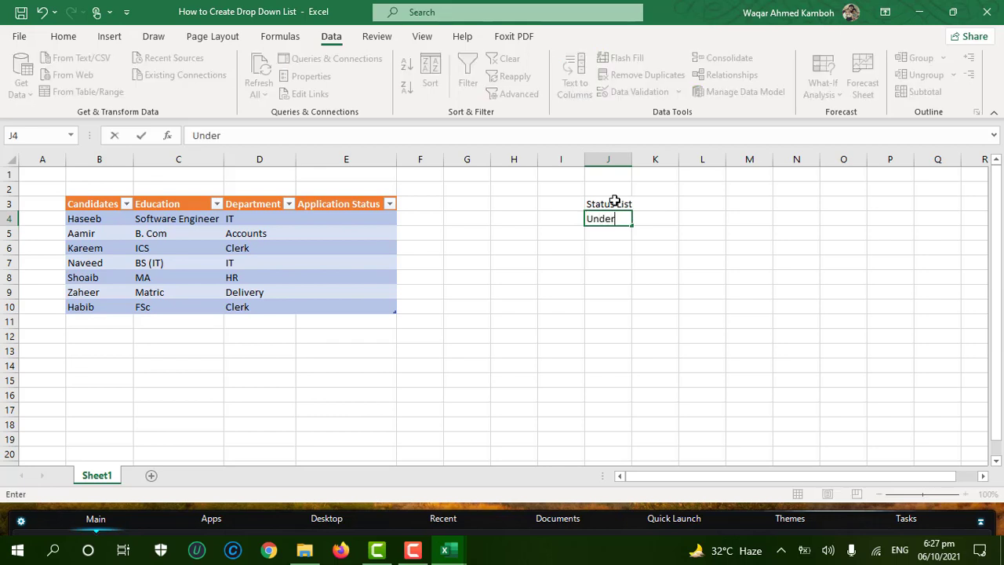
text( Process)
key(Return)
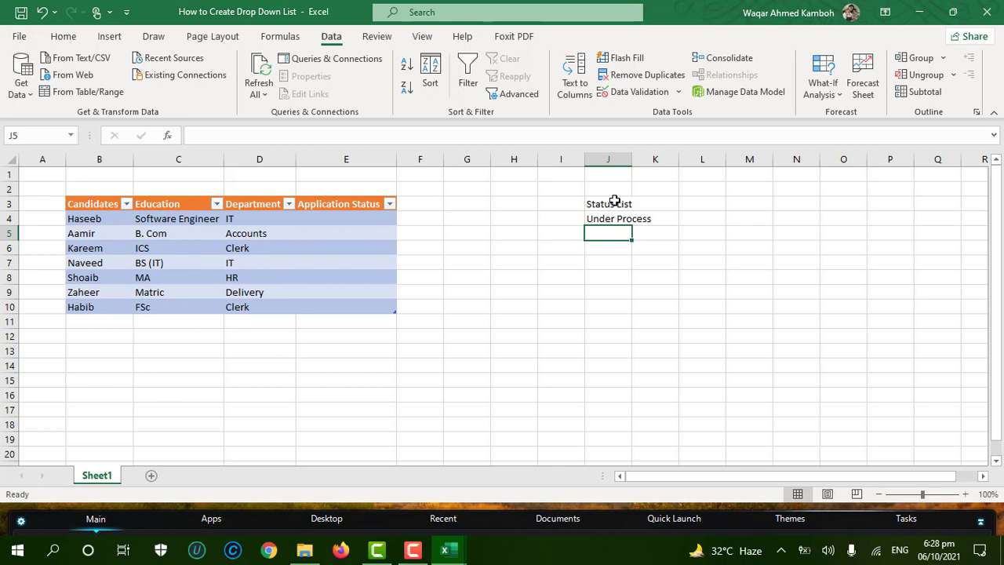
- Add the statuses Submitted, Ready for Review and Finalized to the status list in J5 to J7
click(870, 471)
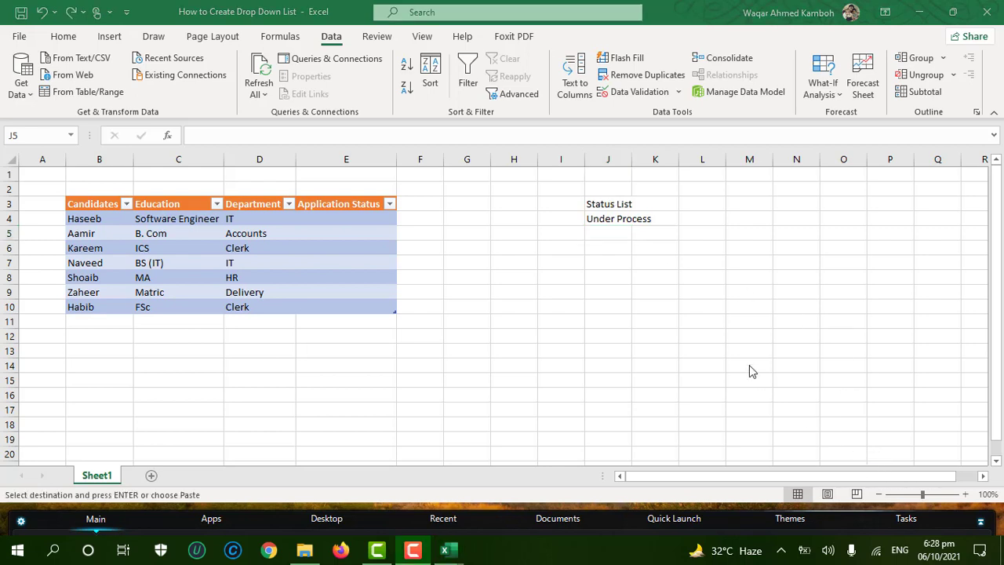
click(602, 236)
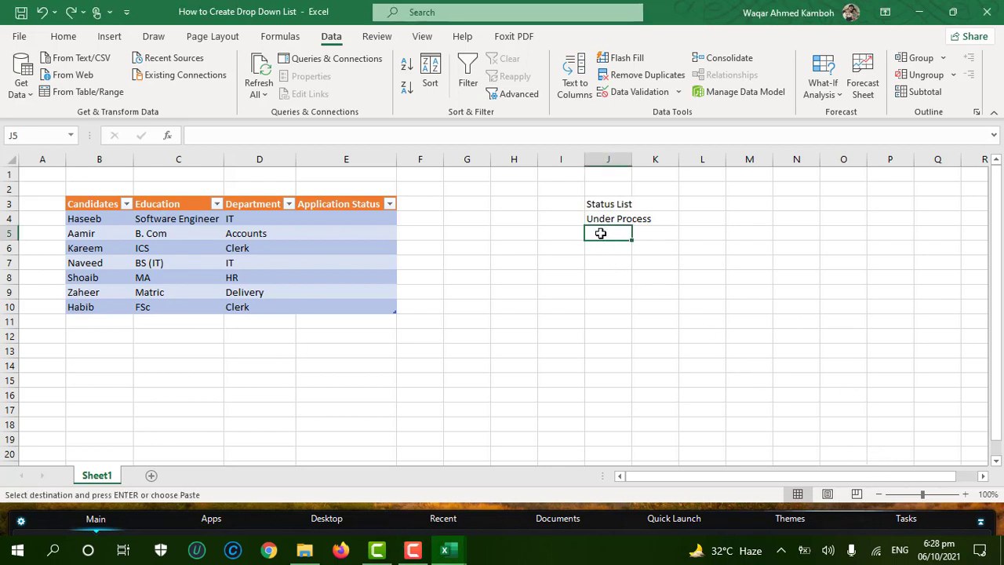
text(Submi)
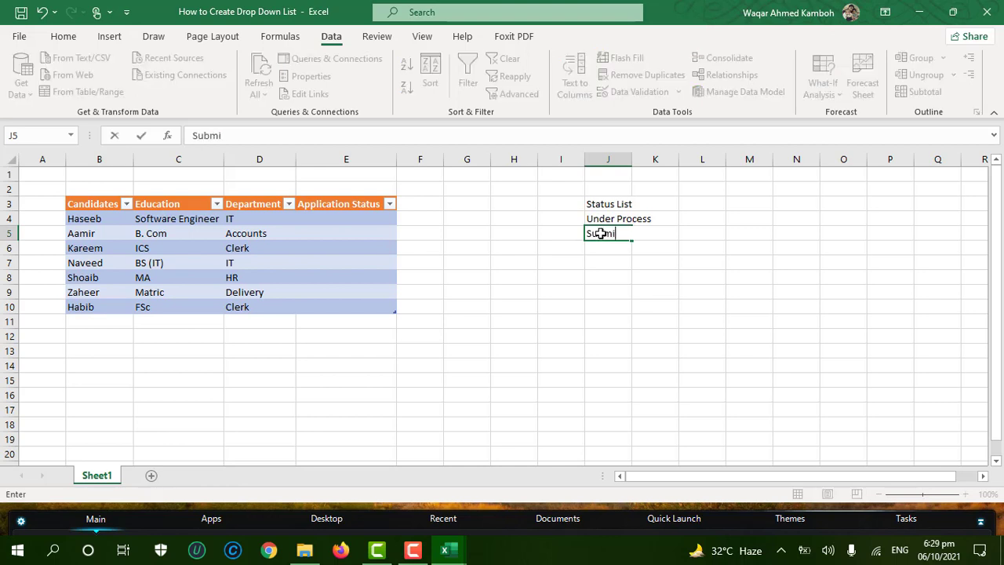
text(tted)
key(Return)
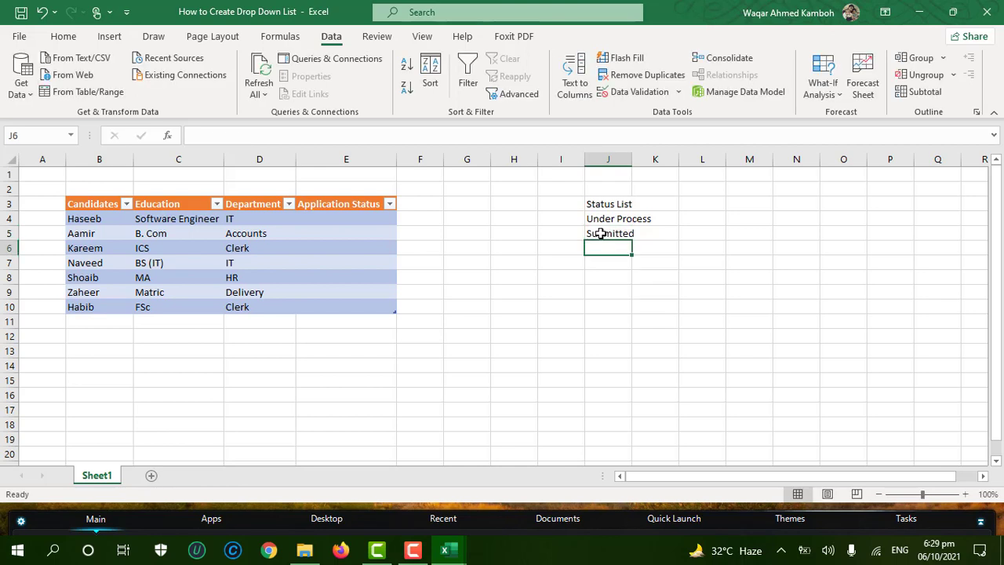
text(Ready)
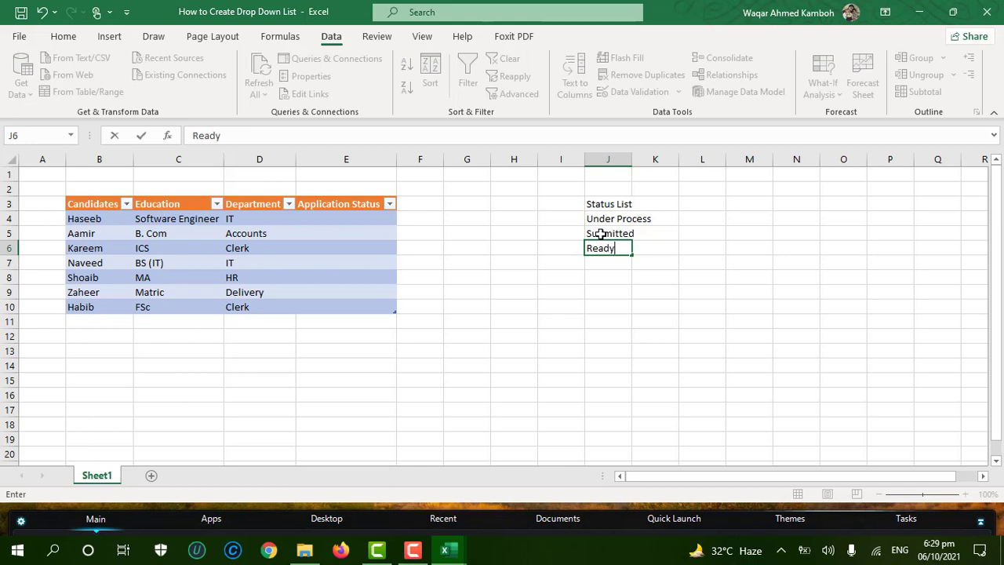
text( for Review)
key(Return)
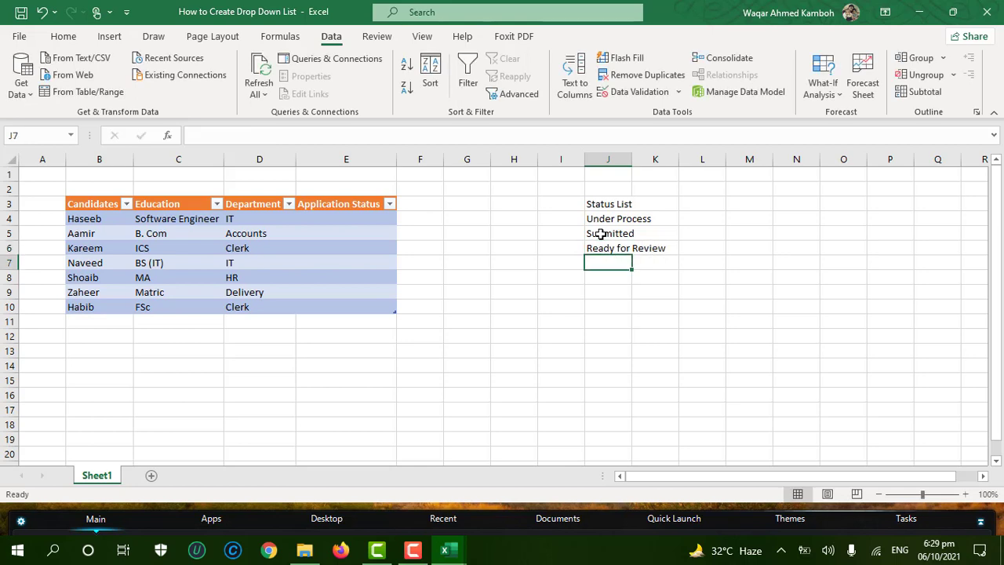
text(Fina)
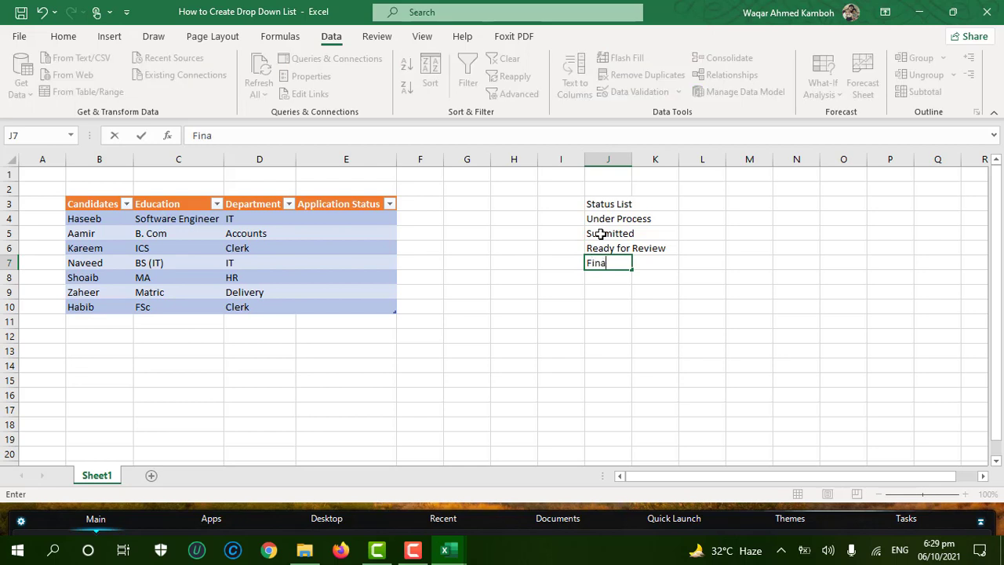
text(lized)
key(Return)
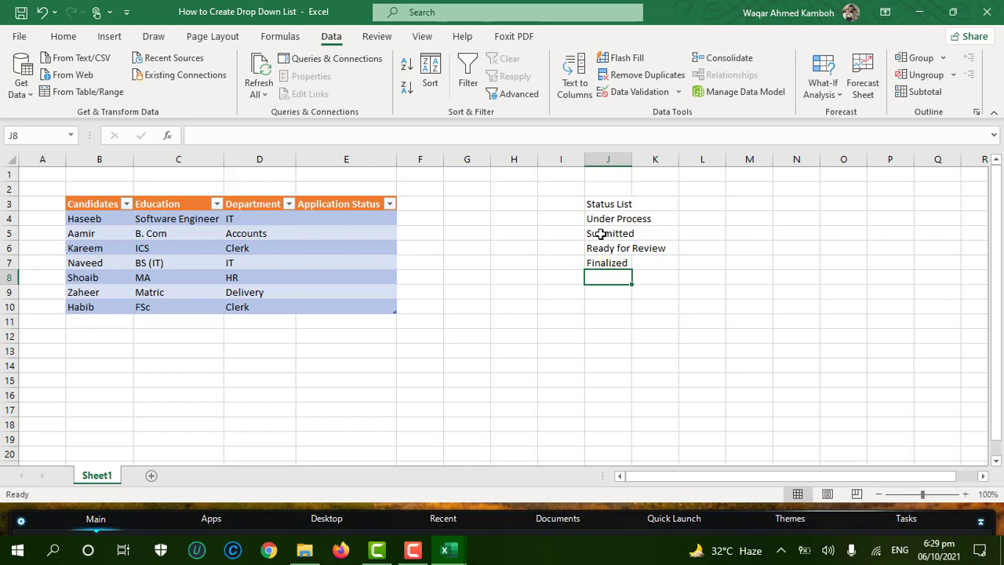
- Format J3:J7 as a table with headers in a light style with a blue header, and fit column J's width to its contents
click(619, 203)
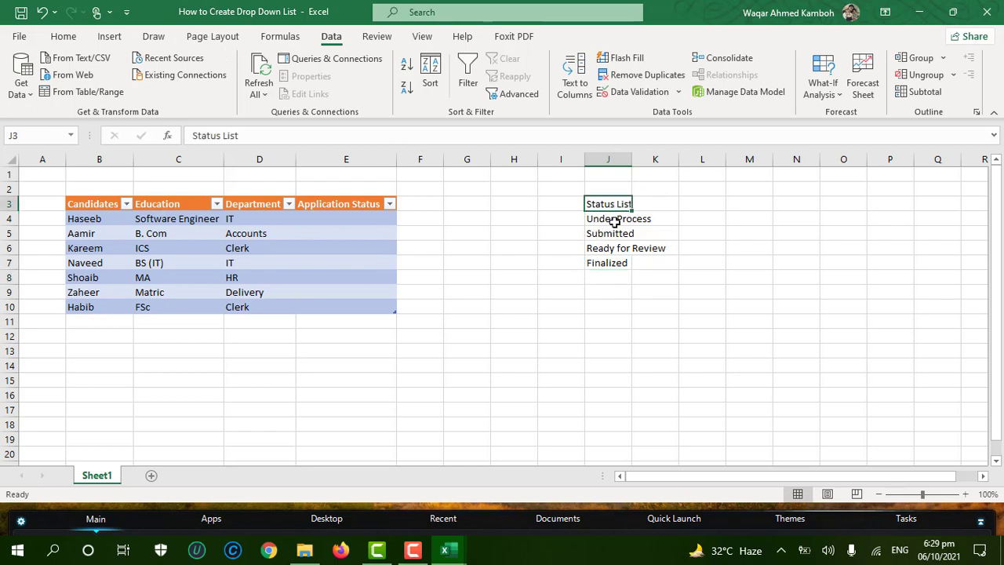
drag(615, 222, 609, 260)
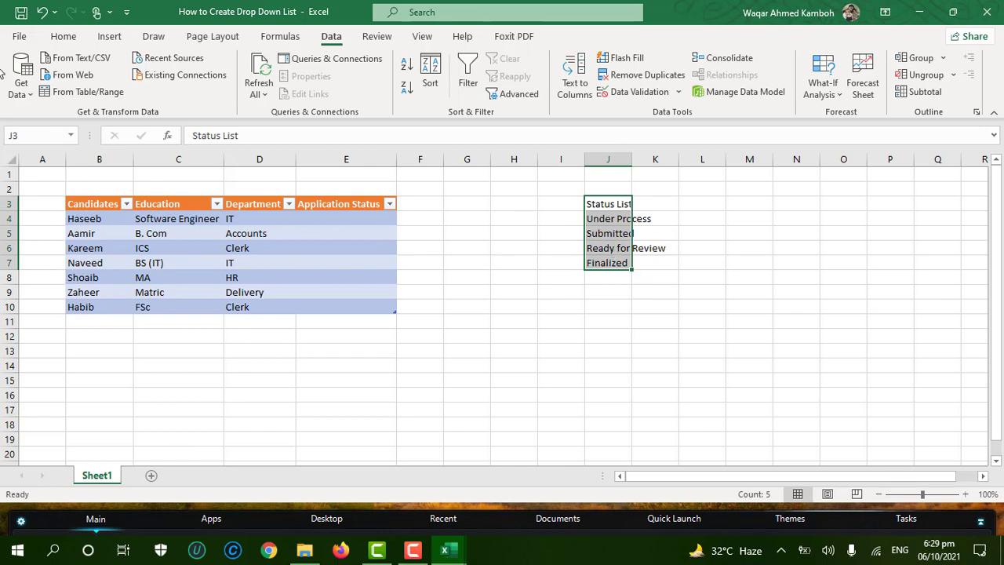
click(110, 36)
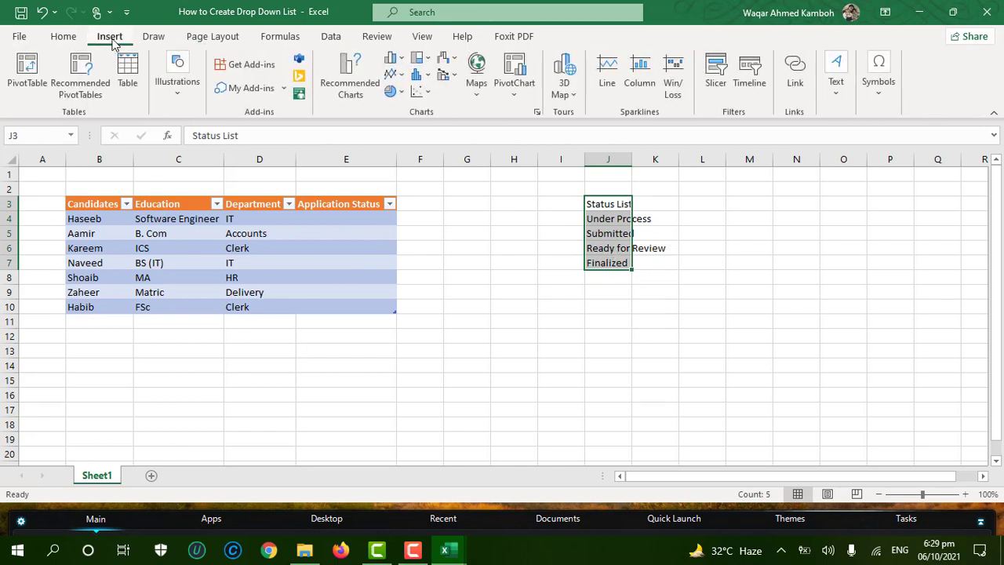
click(63, 37)
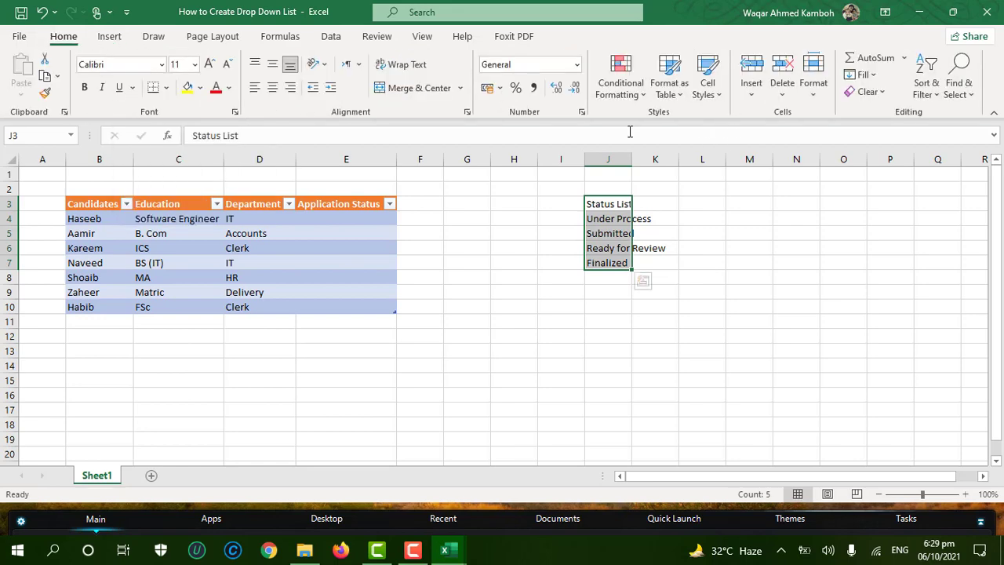
click(669, 82)
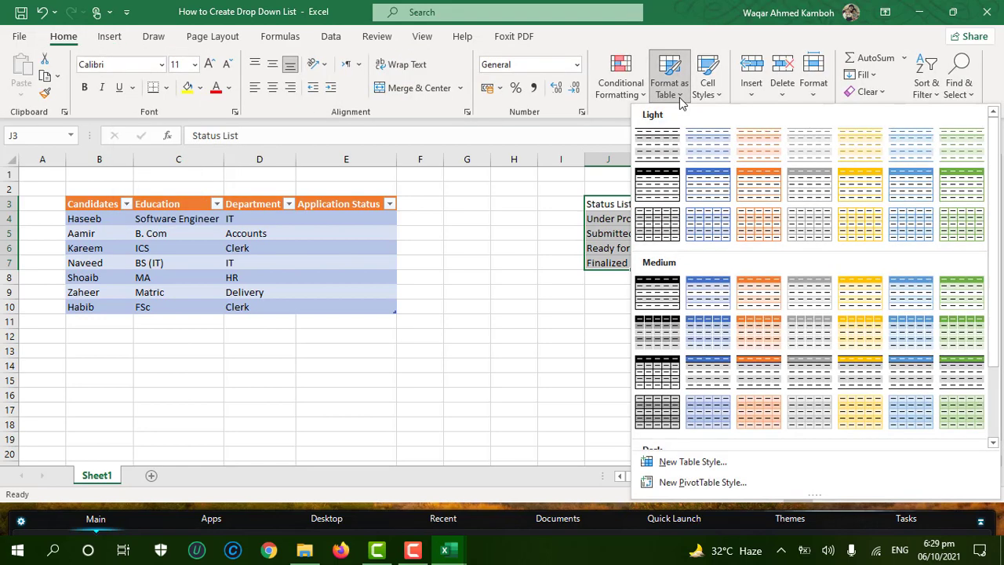
click(714, 185)
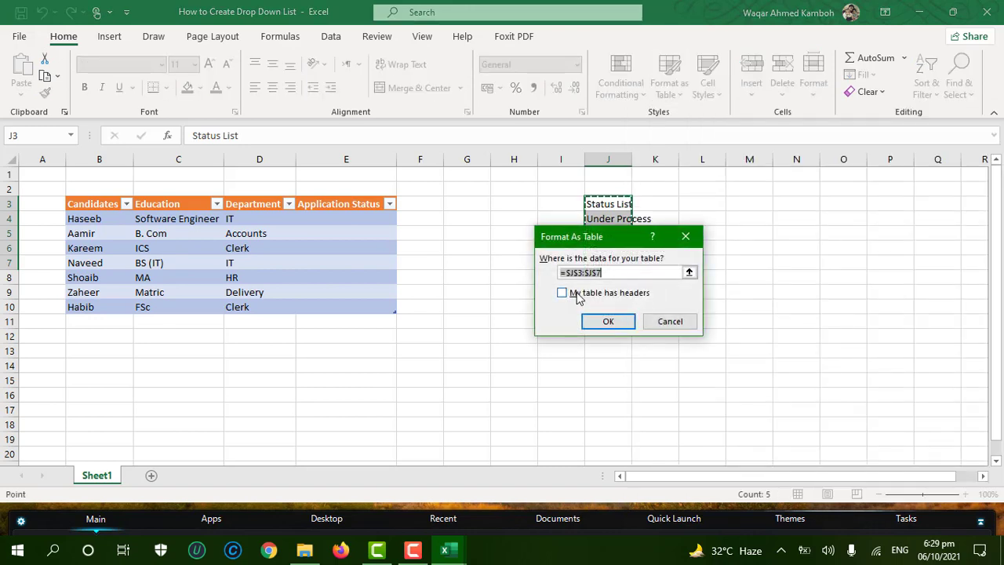
click(577, 297)
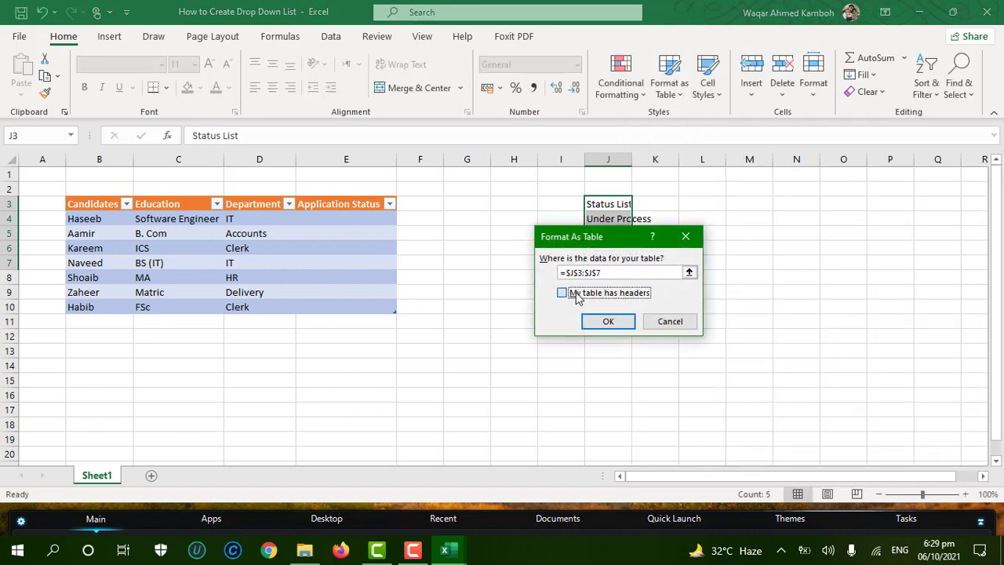
click(608, 322)
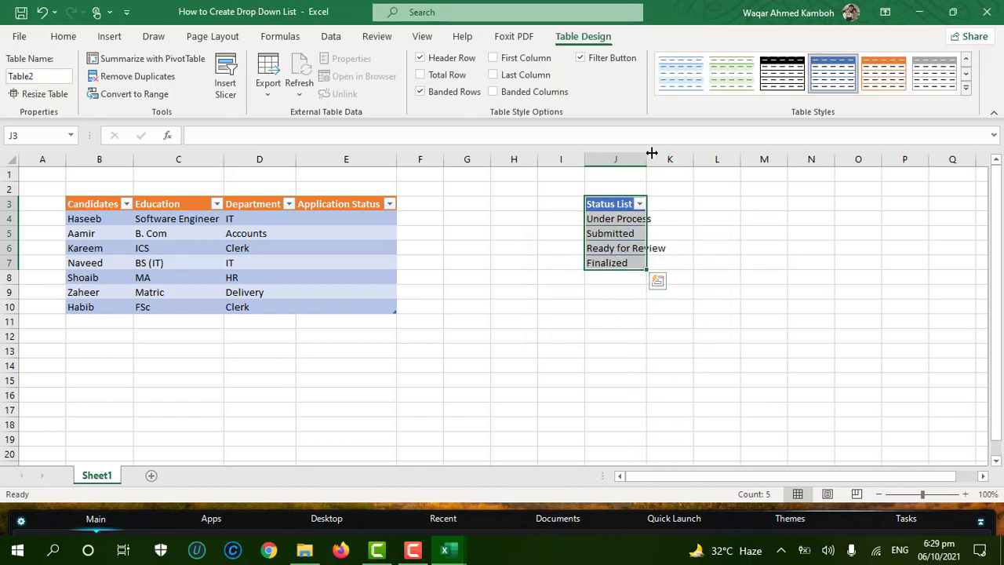
double_click(648, 153)
click(619, 218)
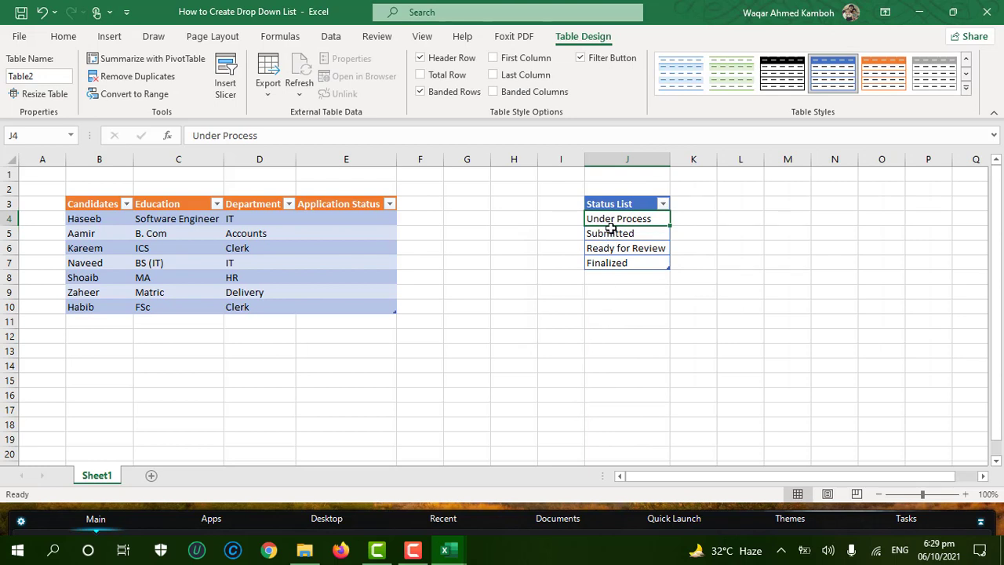
- Apply List data validation to the Application Status cells E4:E10 with =$J$4:$J$7 as the source
click(353, 218)
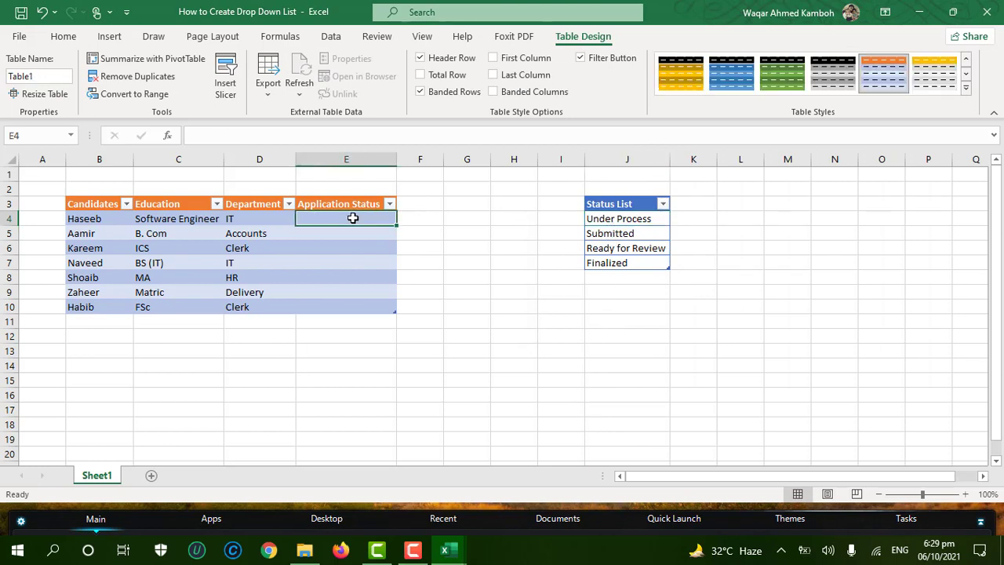
drag(352, 217, 334, 307)
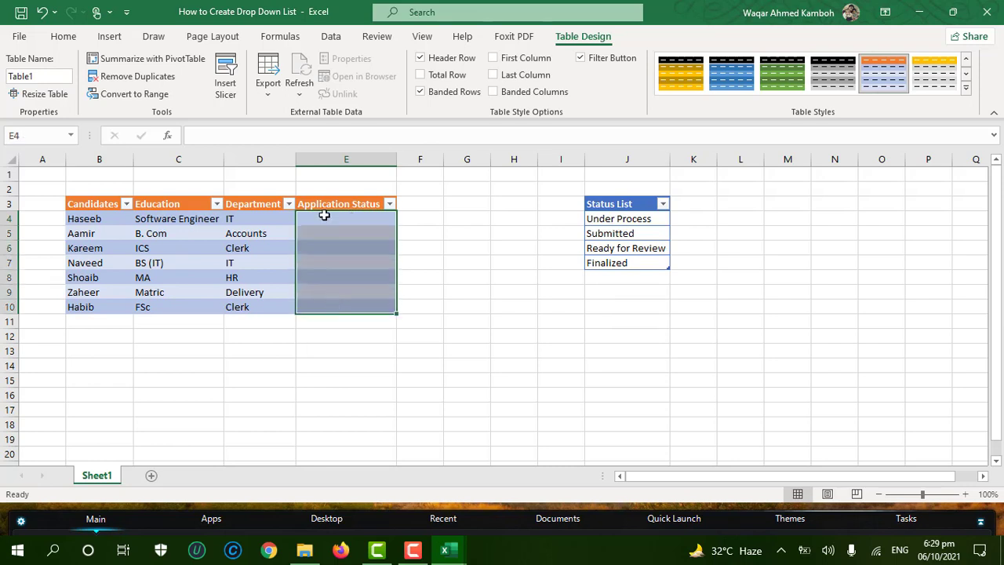
click(336, 36)
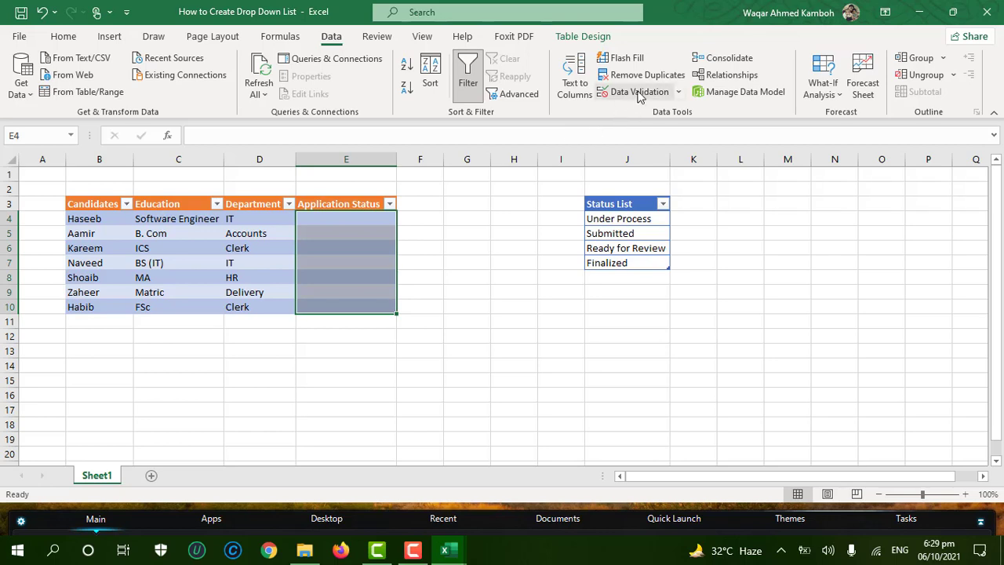
click(639, 93)
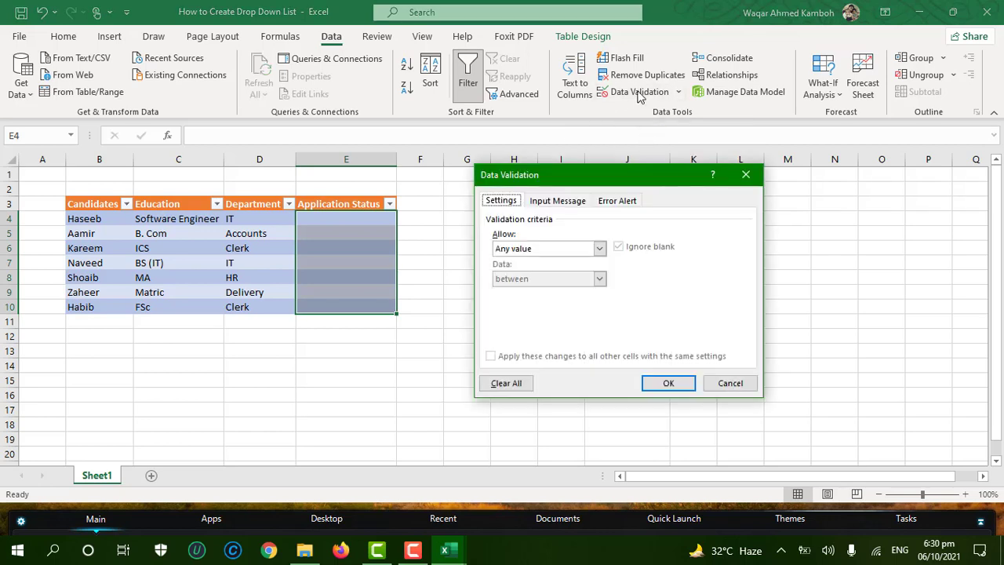
drag(587, 182, 794, 186)
click(770, 255)
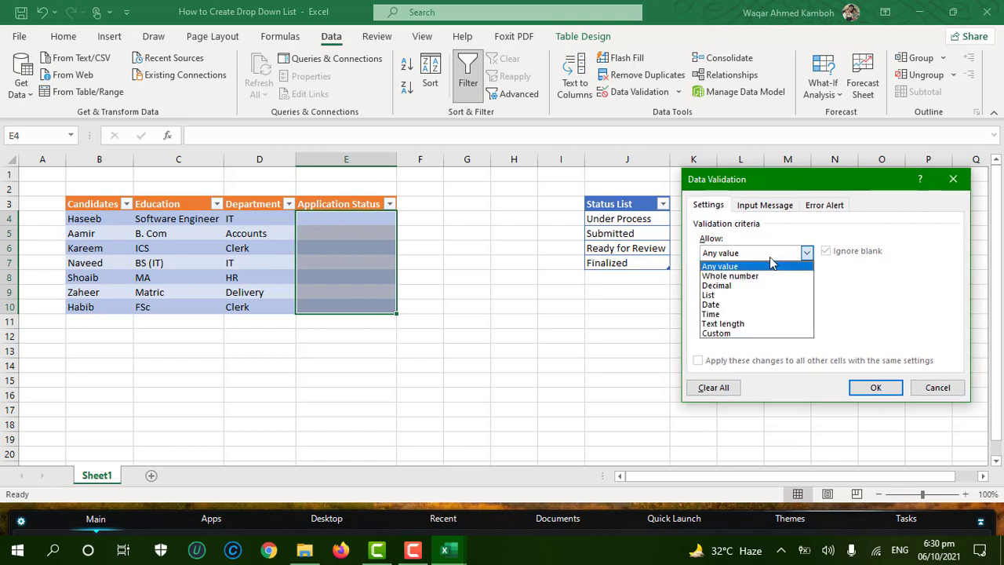
click(730, 296)
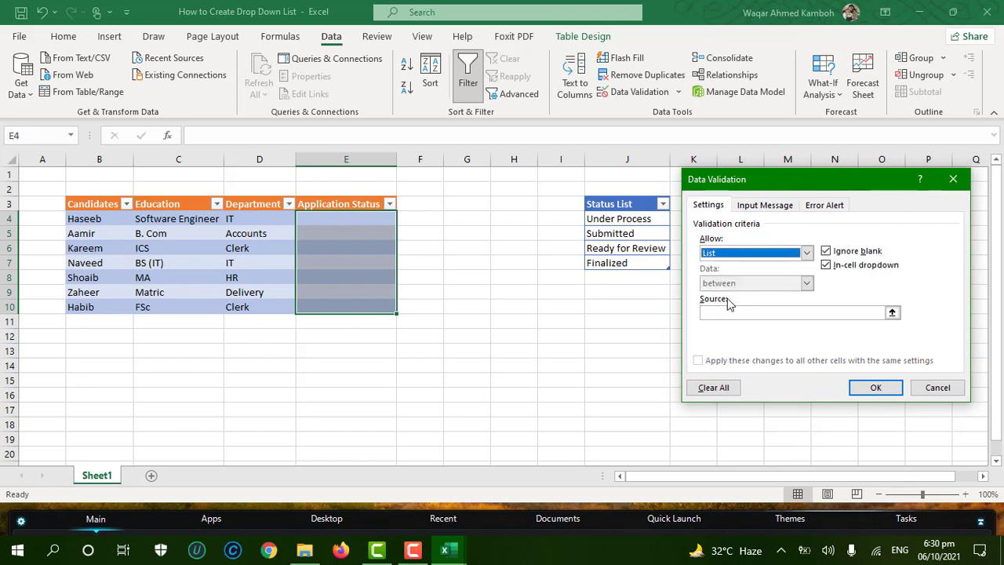
click(723, 313)
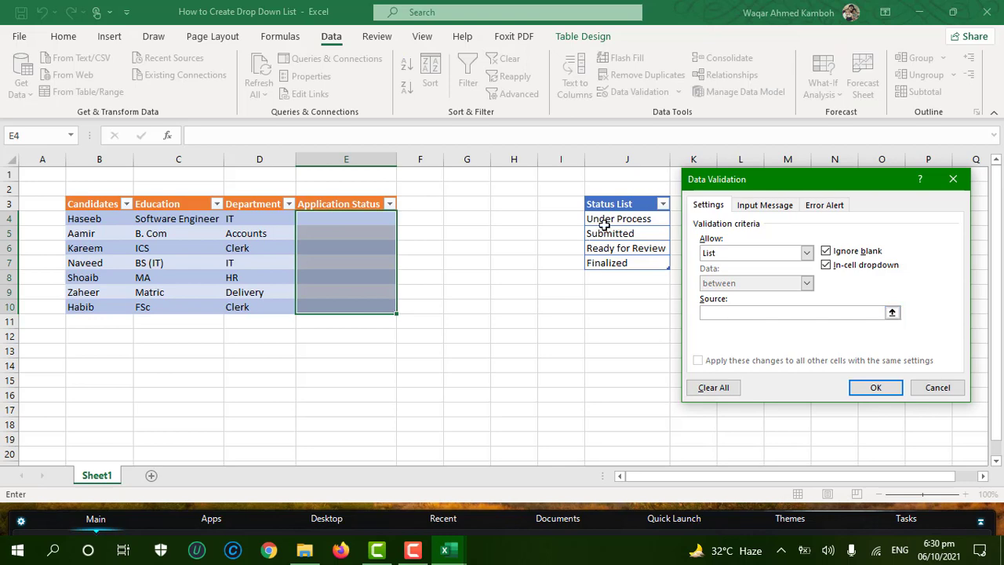
drag(600, 220, 605, 262)
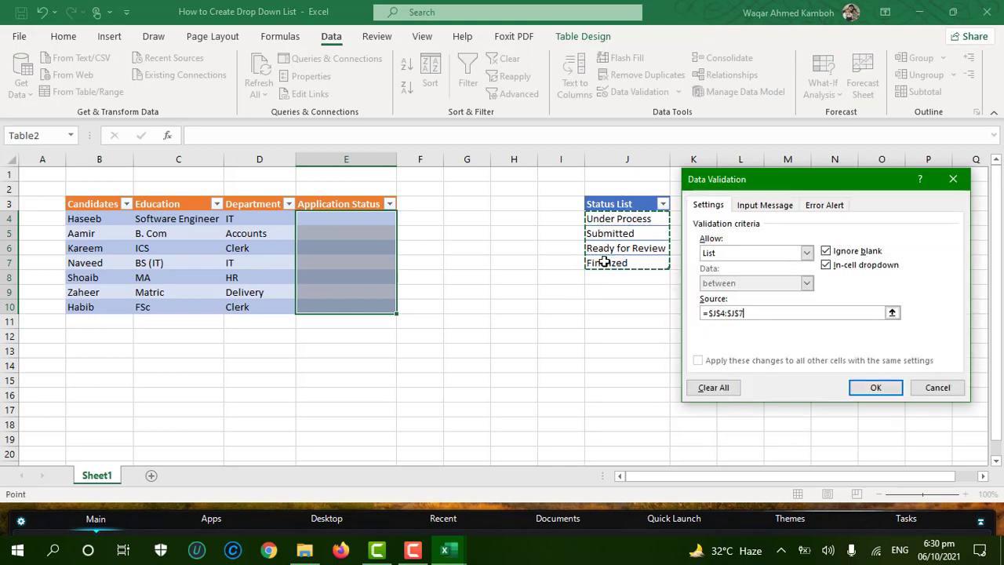
click(875, 387)
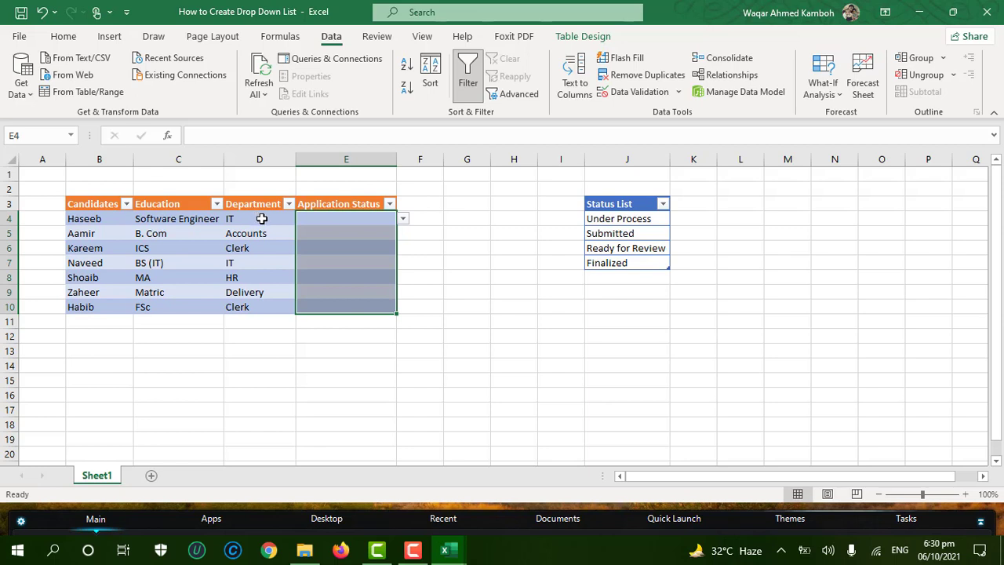
- Choose Ready for Review in E4 and Under Process in E5 from the Application Status drop-down lists
click(352, 223)
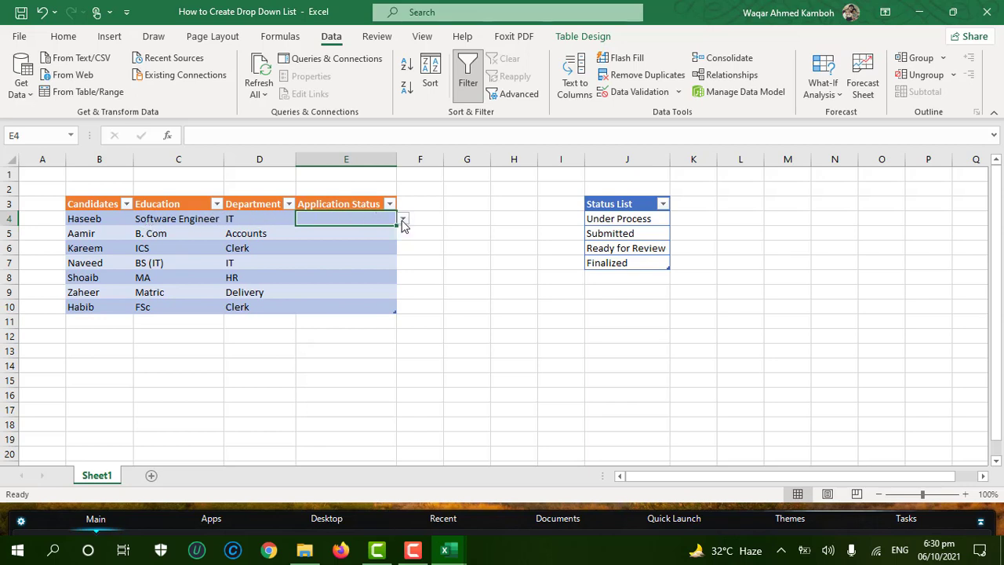
click(402, 222)
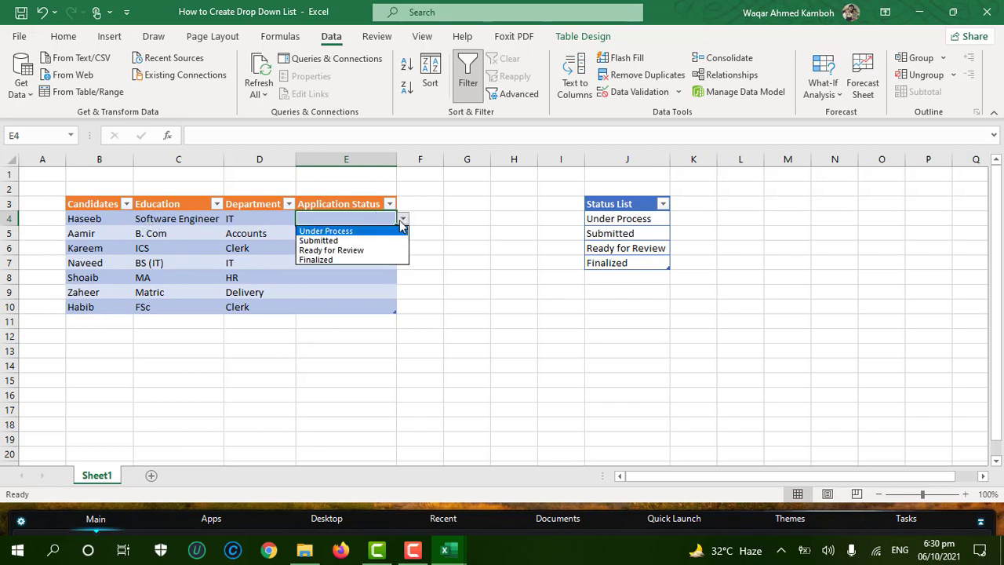
click(316, 251)
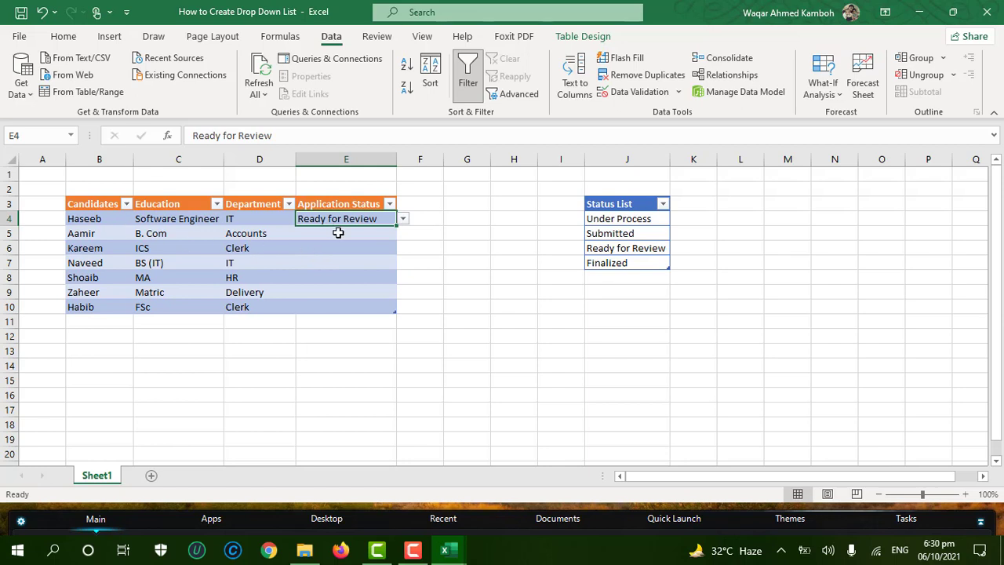
click(339, 233)
click(404, 234)
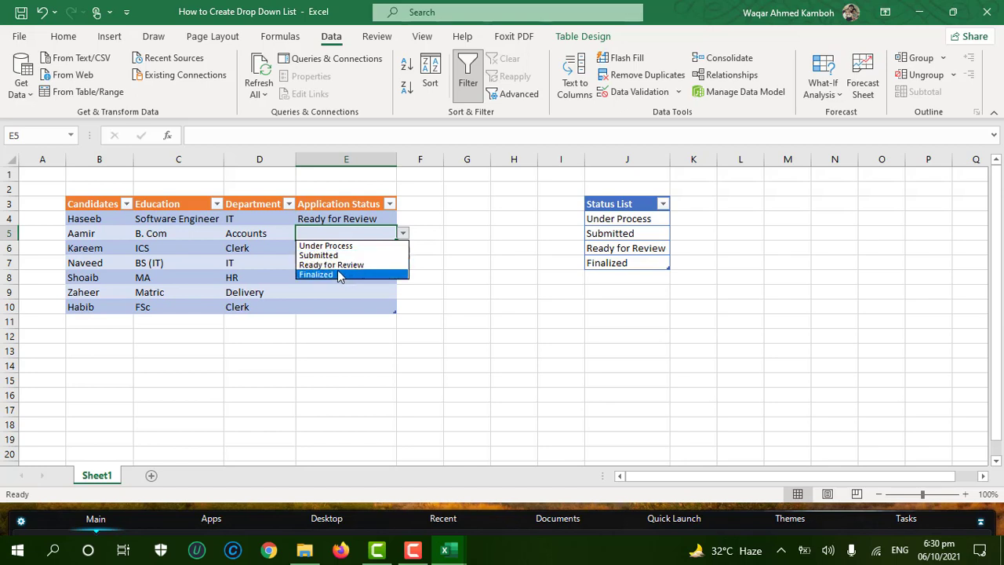
click(328, 247)
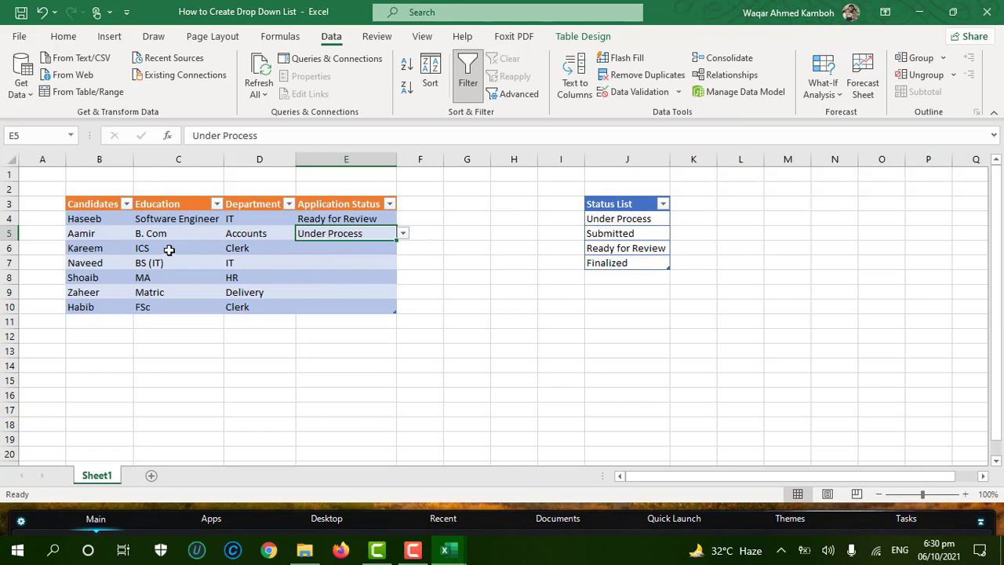
- Choose Submitted in E6 and Ready for Review in E7 from the Application Status drop-down lists
click(324, 251)
click(403, 250)
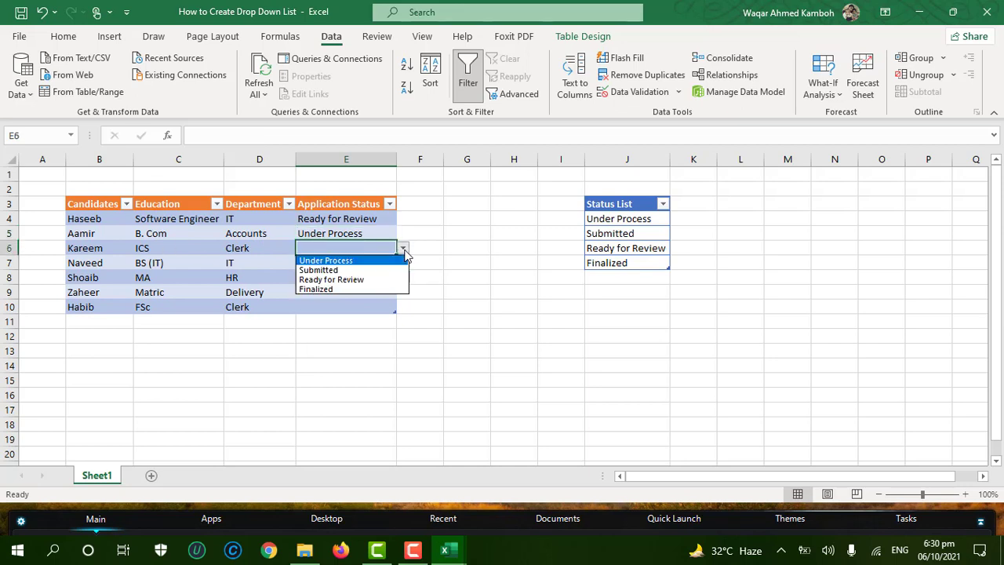
click(319, 270)
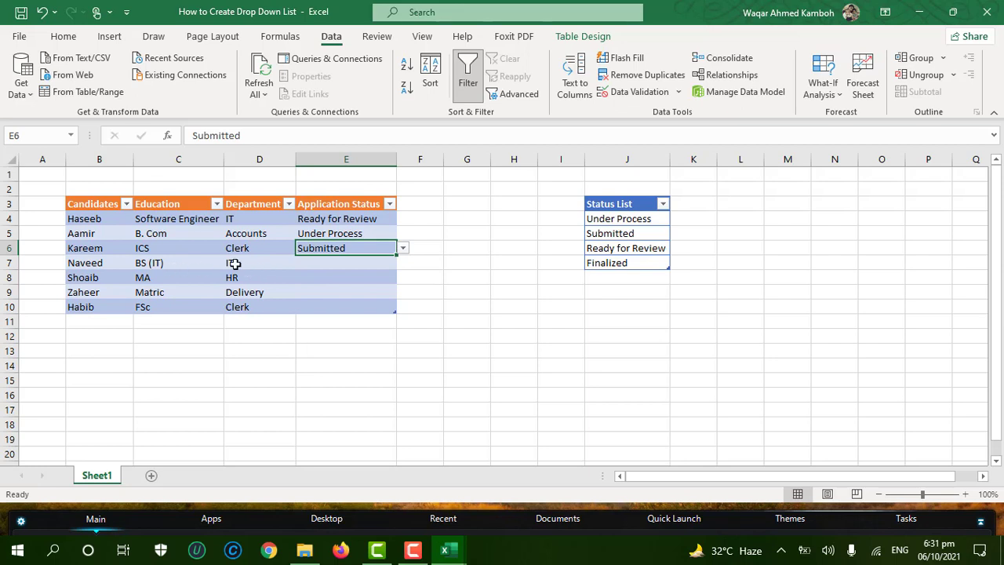
click(330, 264)
click(401, 266)
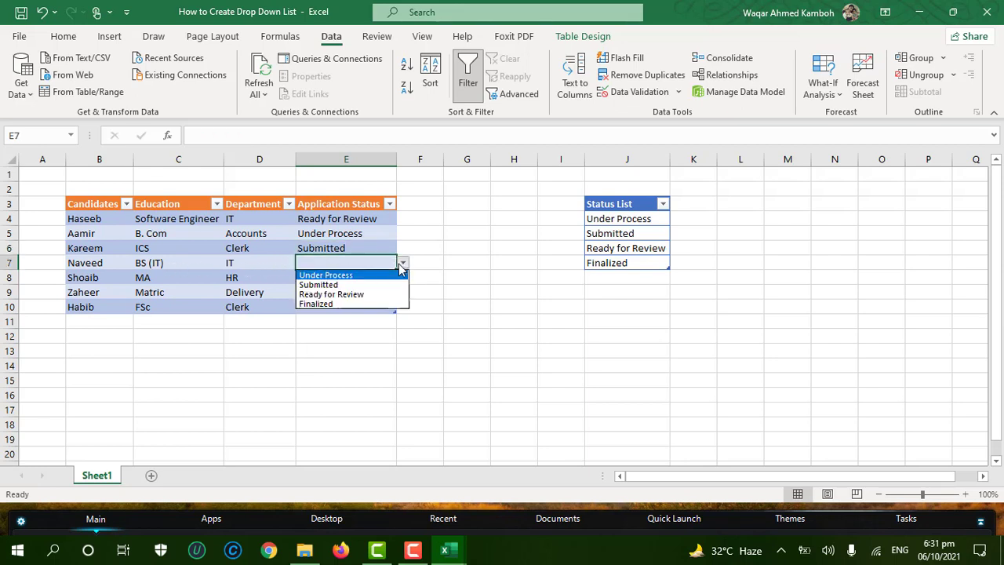
click(335, 296)
- Choose Finalized in E8 and Submitted in E9 from the Application Status drop-down lists
click(353, 278)
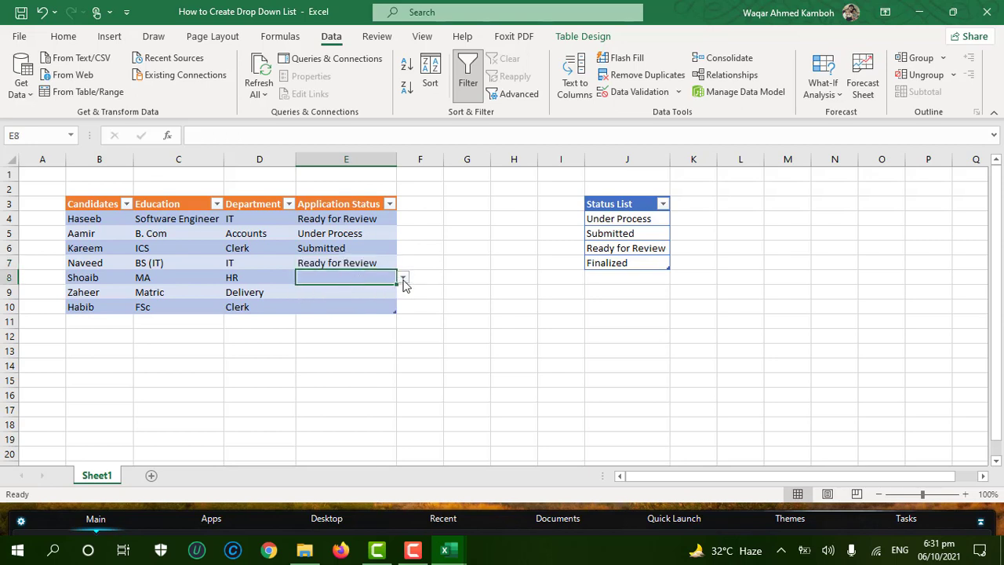
click(402, 279)
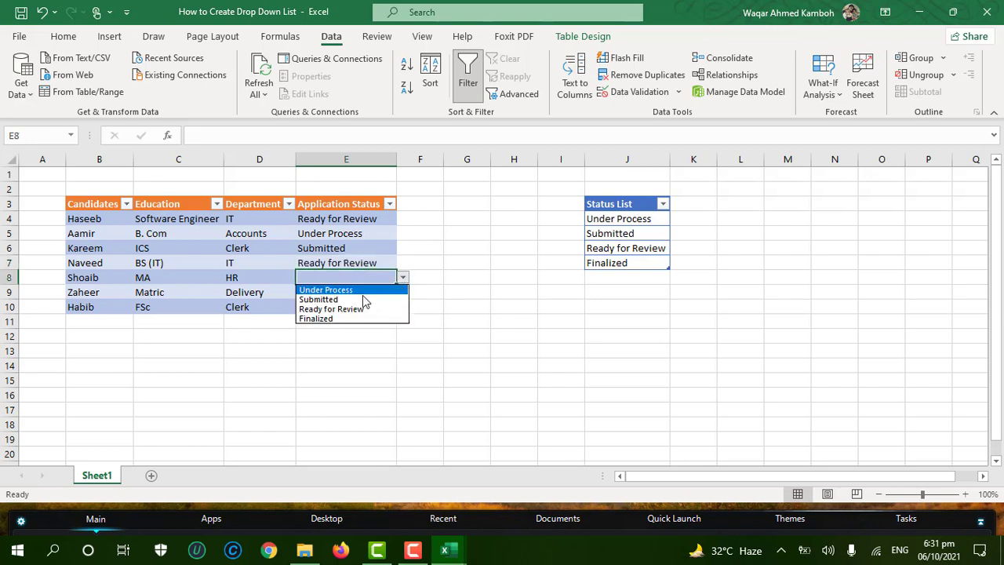
click(326, 318)
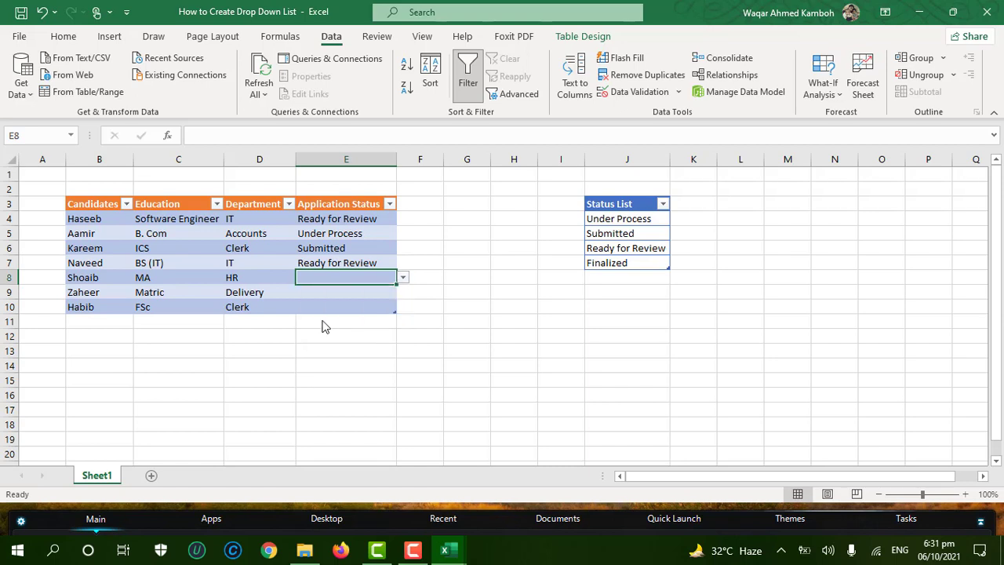
click(314, 291)
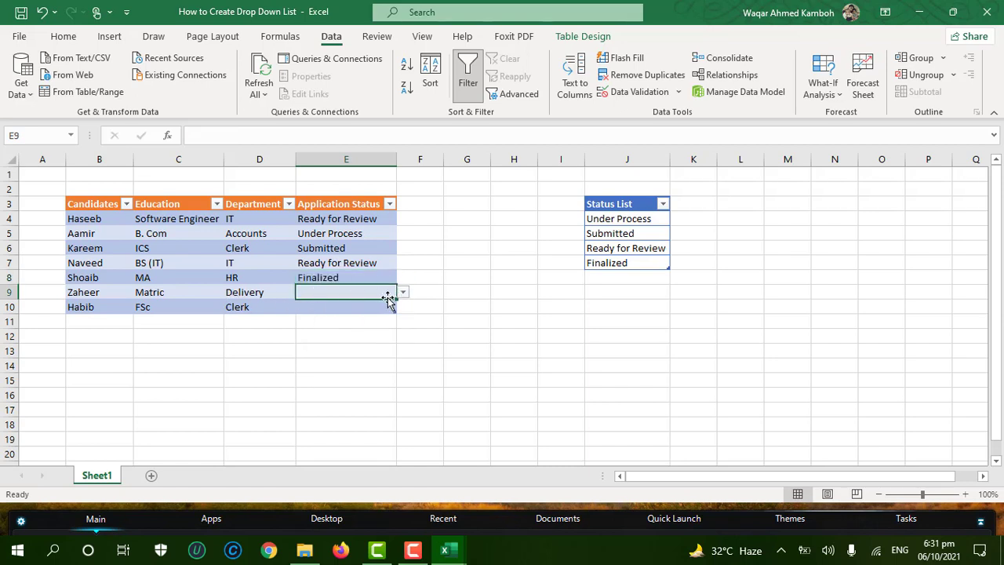
click(403, 292)
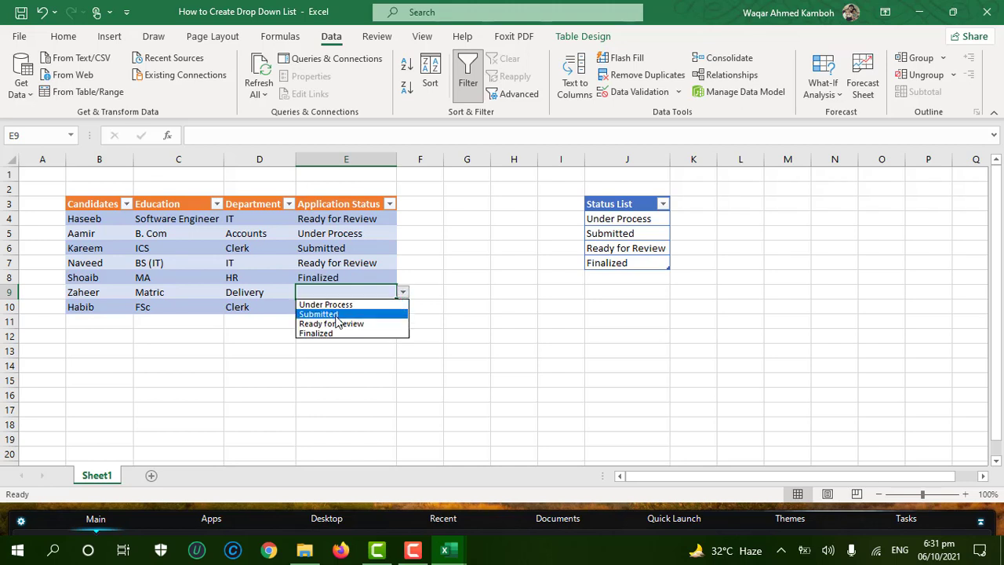
click(337, 314)
- Choose Under Process in E10 from the Application Status drop-down list
click(346, 308)
click(402, 309)
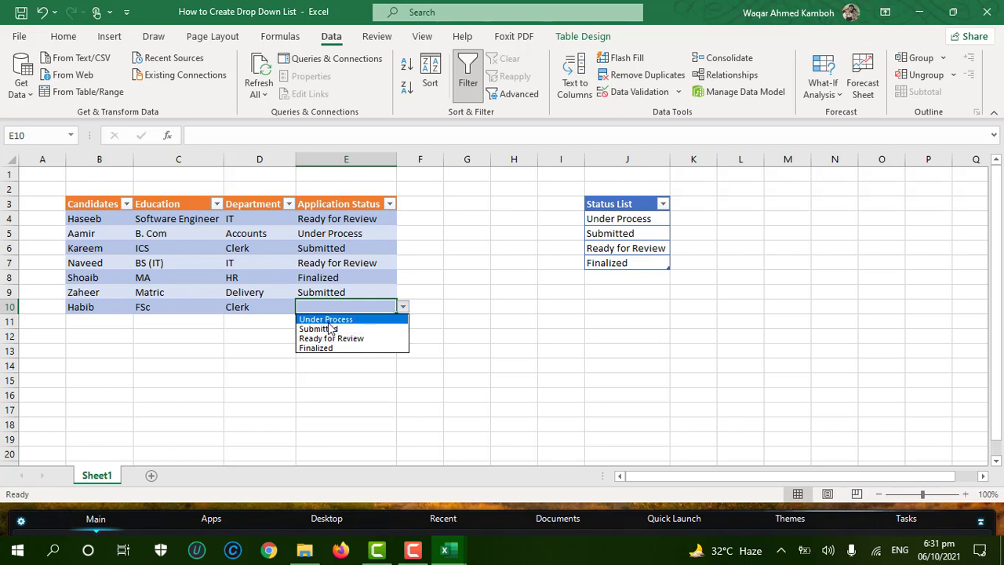
click(329, 321)
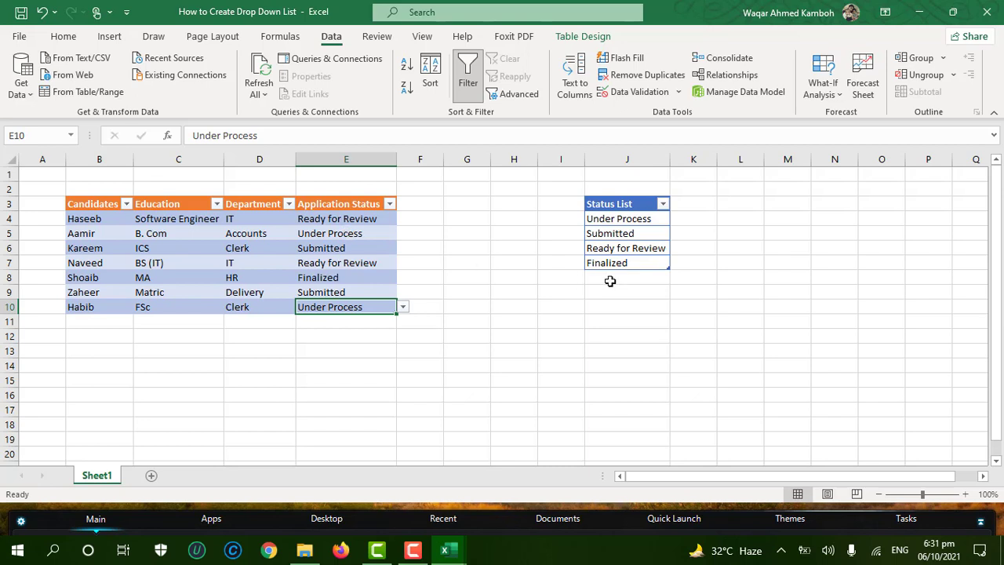
- Add Selected as a new entry in J8, directly below Finalized in the Status List table
click(642, 264)
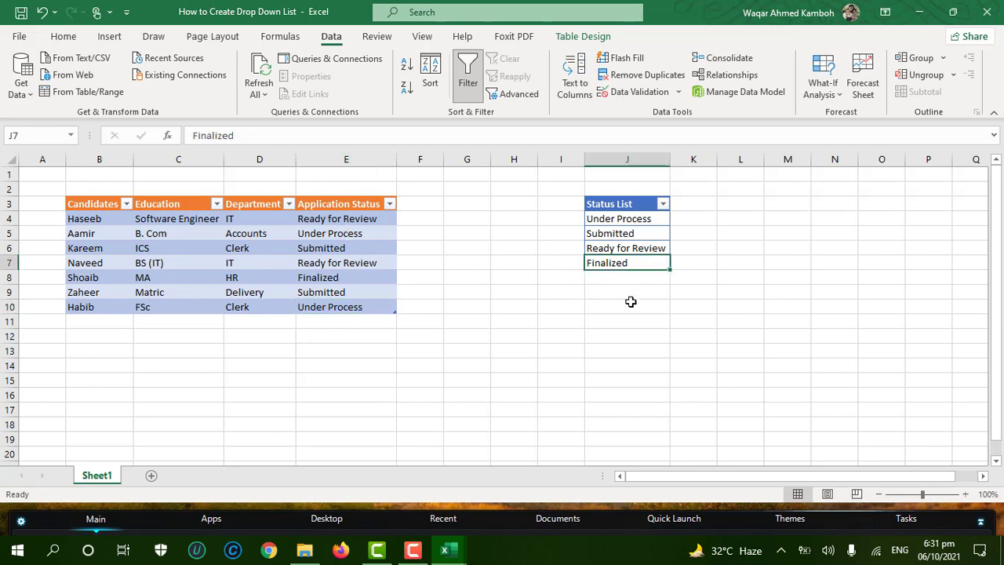
key(Down)
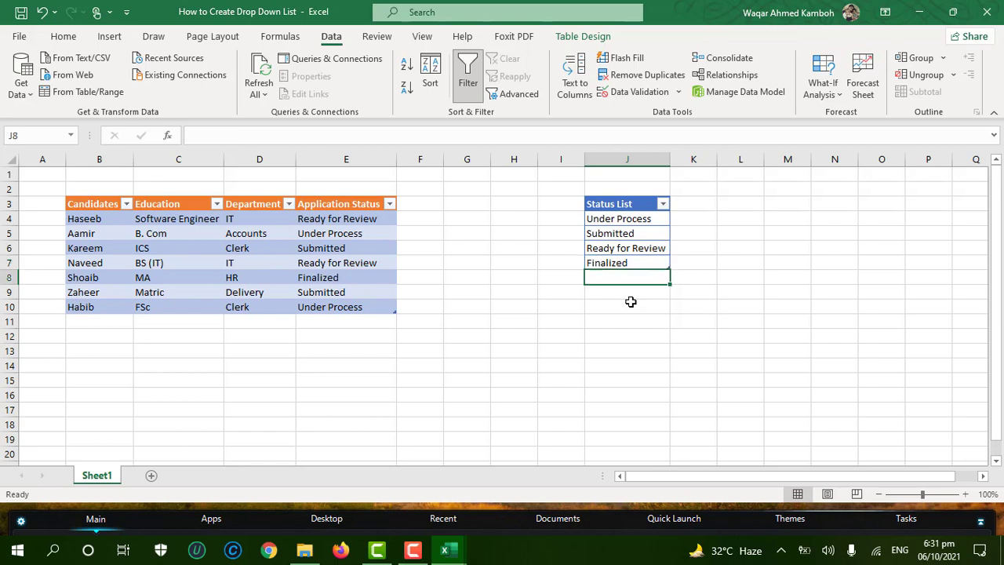
text(Sele)
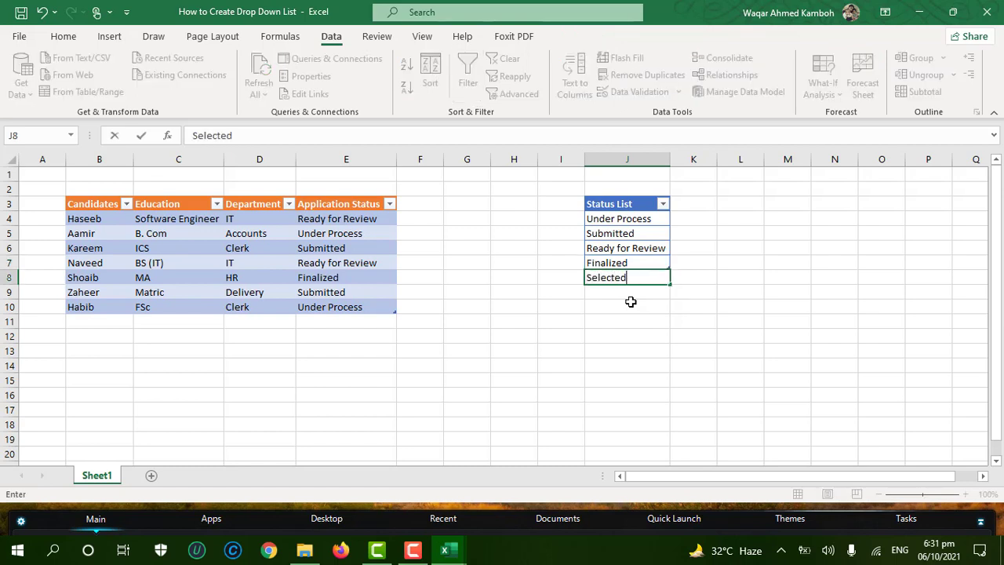
text(cted)
key(Return)
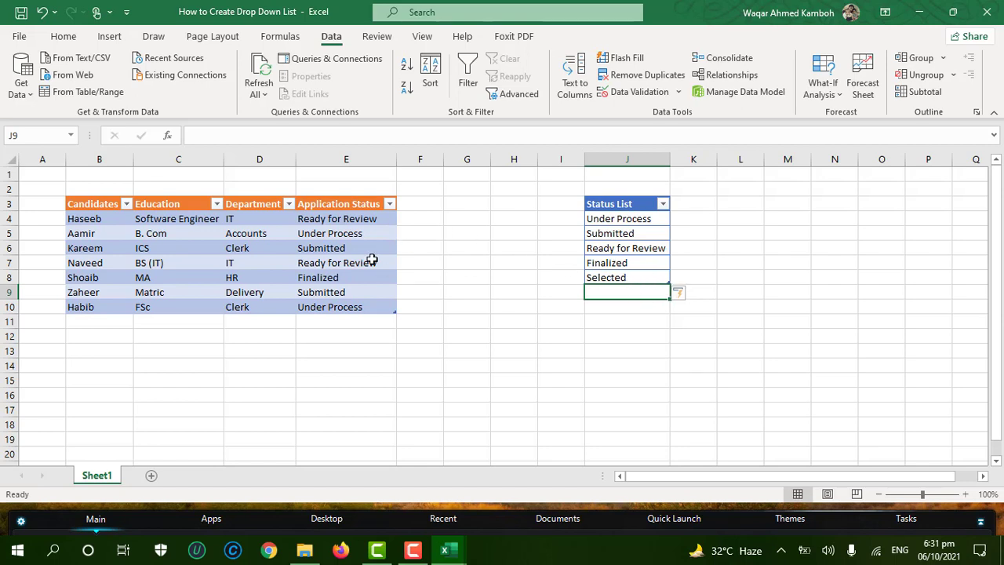
- Examine the Application Status drop-down options in E4 without choosing one
click(361, 219)
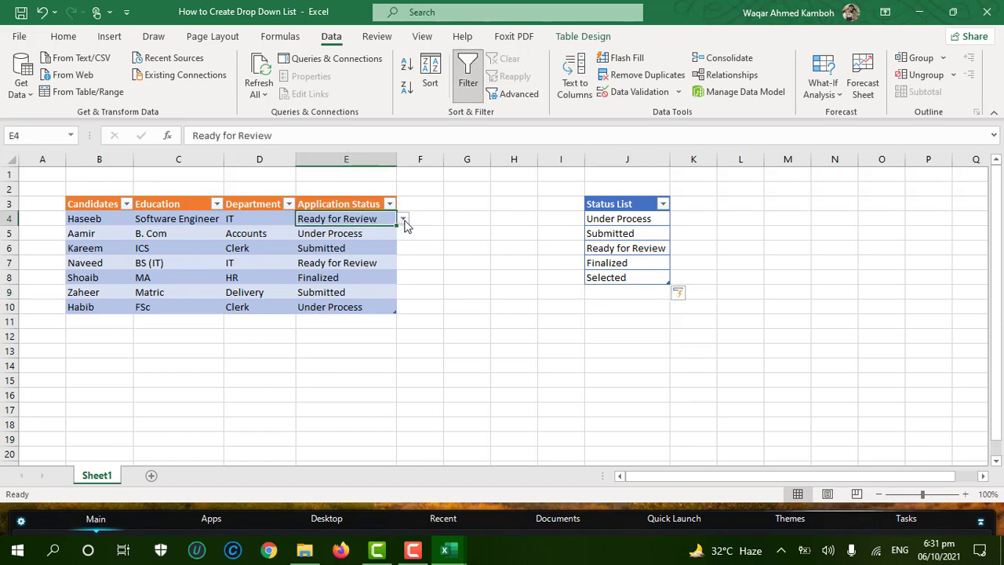
click(403, 223)
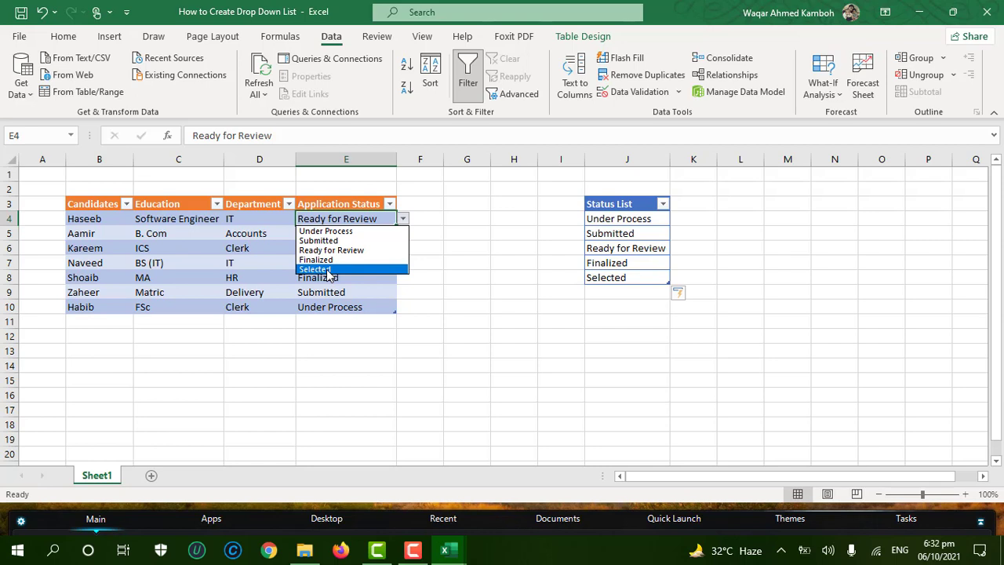
click(470, 264)
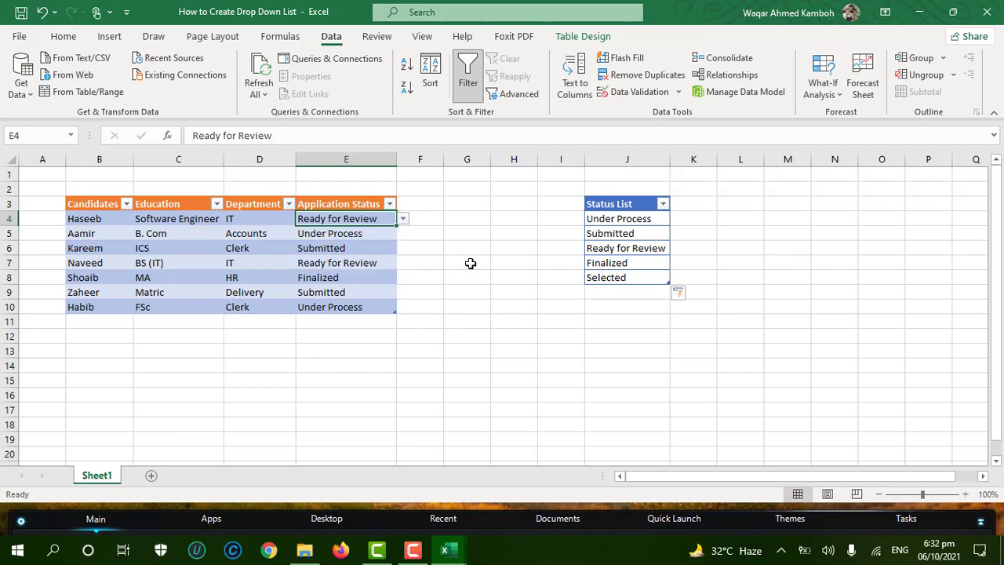
- Undo the Selected entry in the Status List table and check the drop-down options in E4 again
key(ctrl+z)
key(ctrl+z)
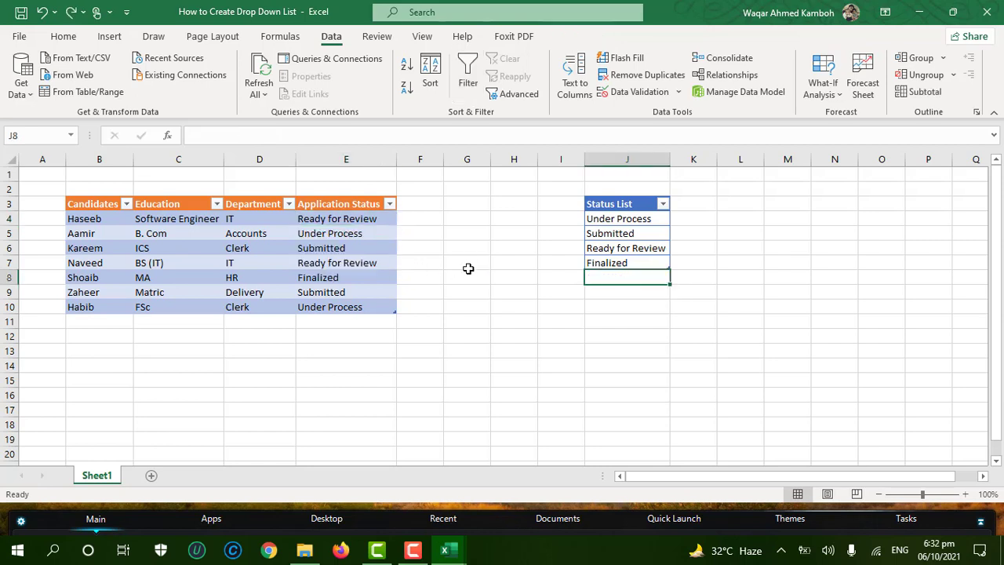
click(591, 263)
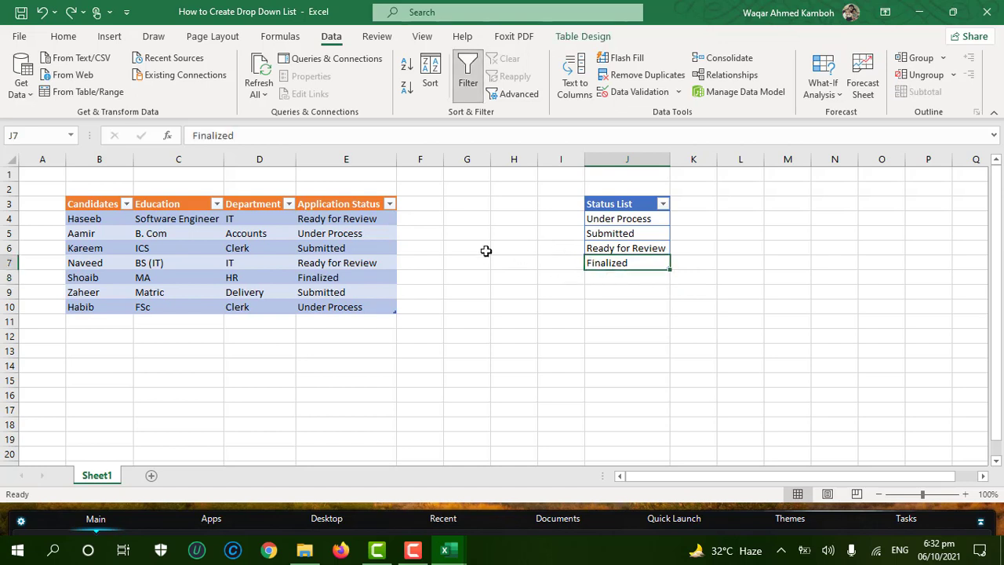
click(363, 223)
click(403, 219)
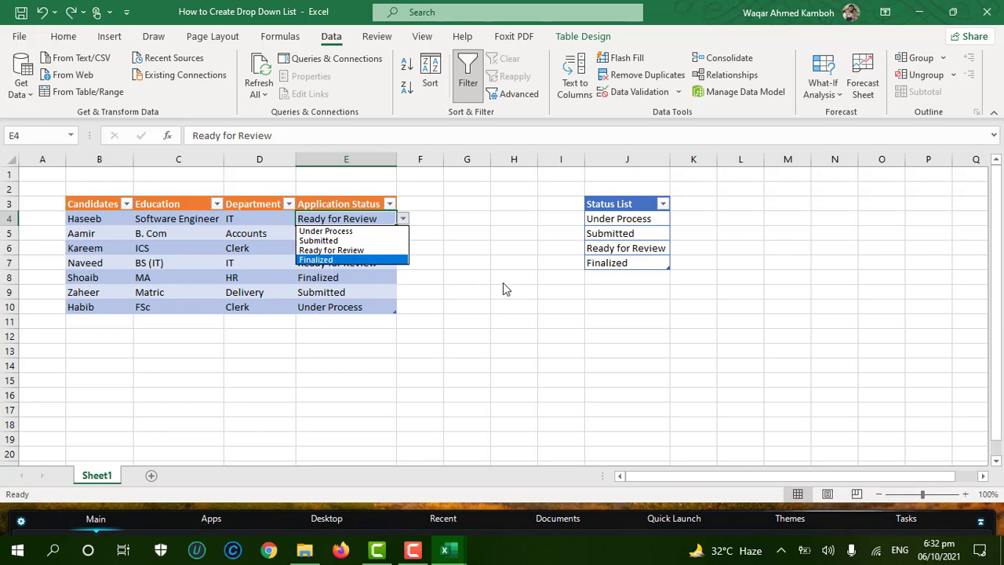
- Enter Selected in J8 to extend the Status List table with another status
click(624, 284)
click(617, 275)
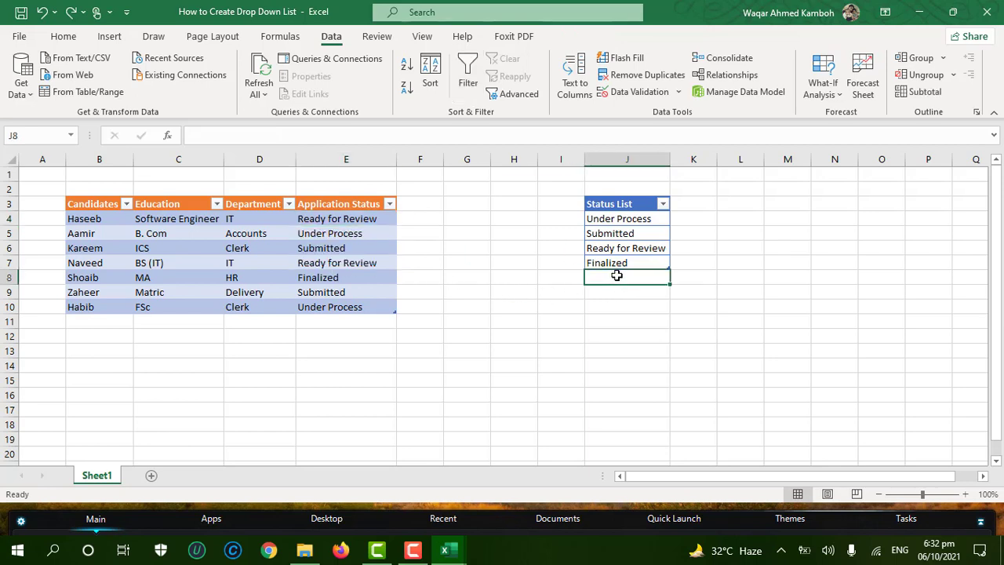
text(Selec)
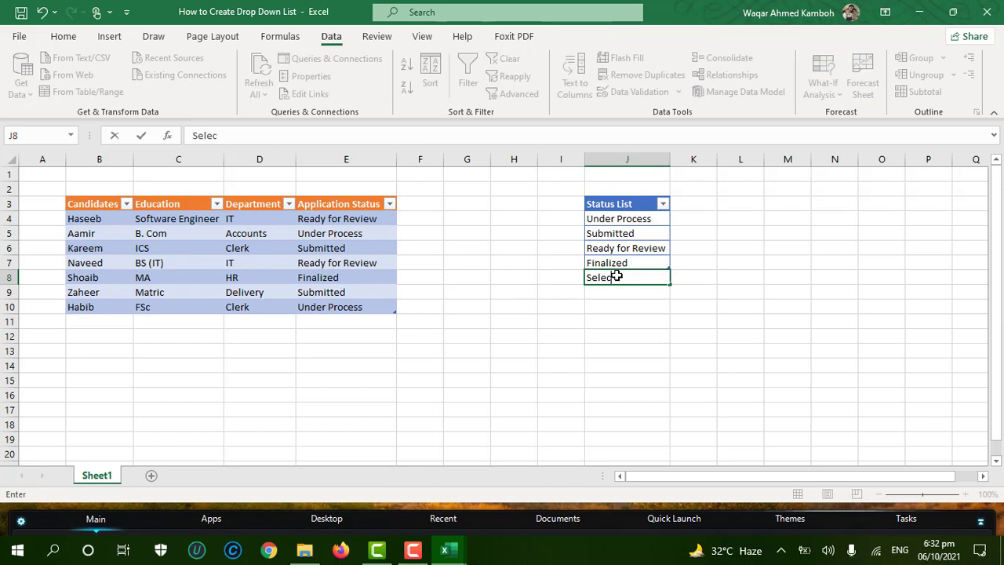
text(ted)
key(Return)
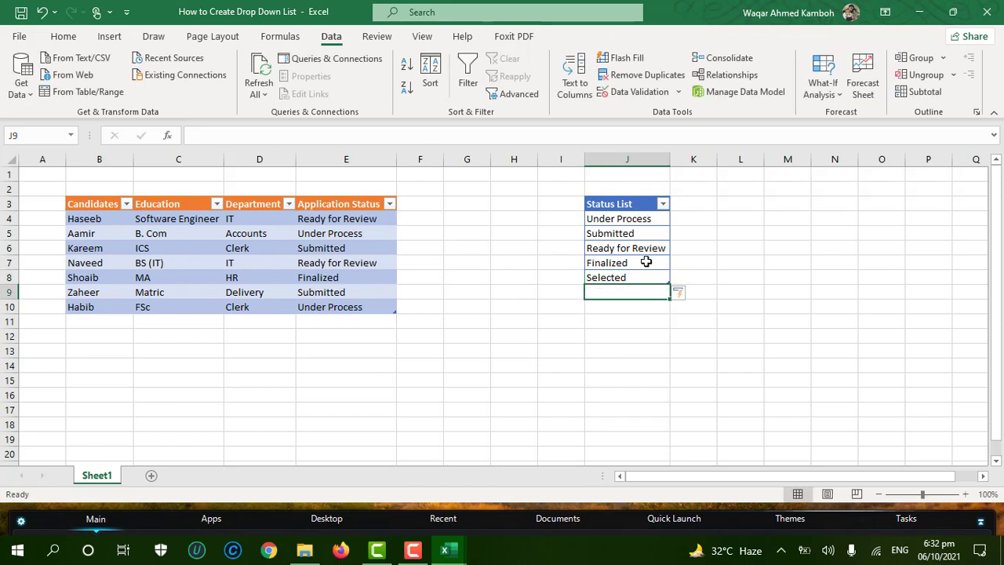
- Choose Selected in E4 and Ready for Review in E5 from the Application Status drop-down lists
click(378, 222)
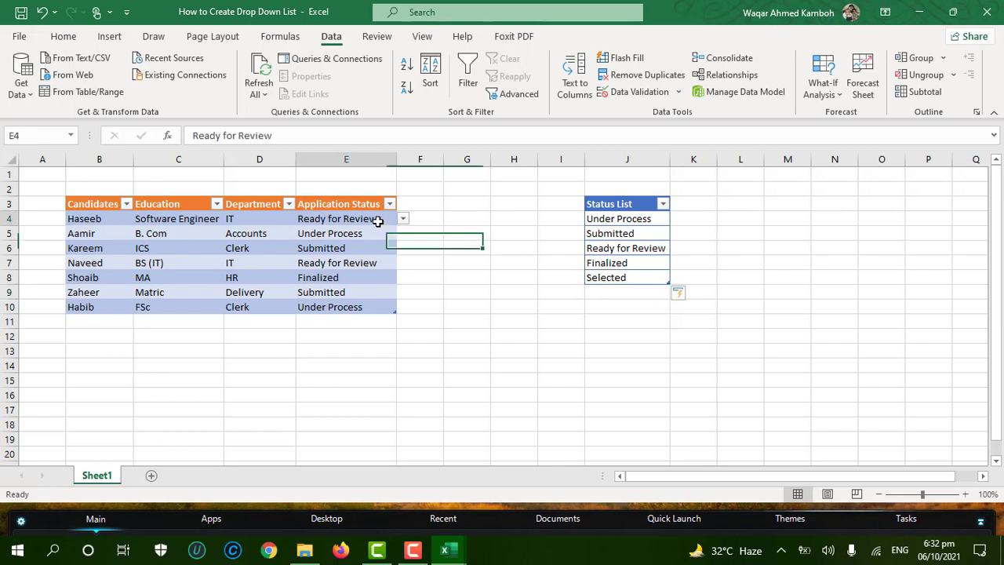
click(403, 219)
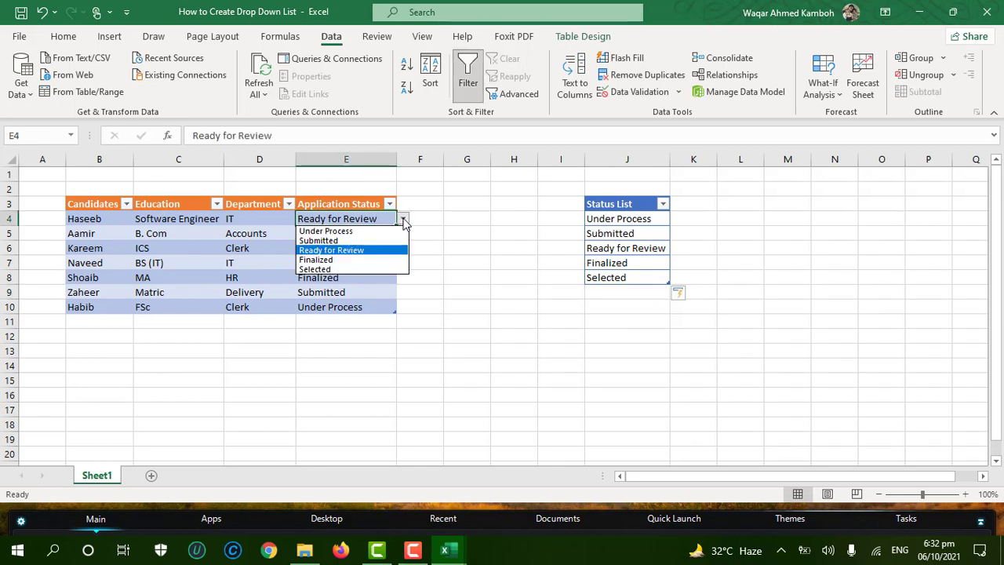
click(348, 269)
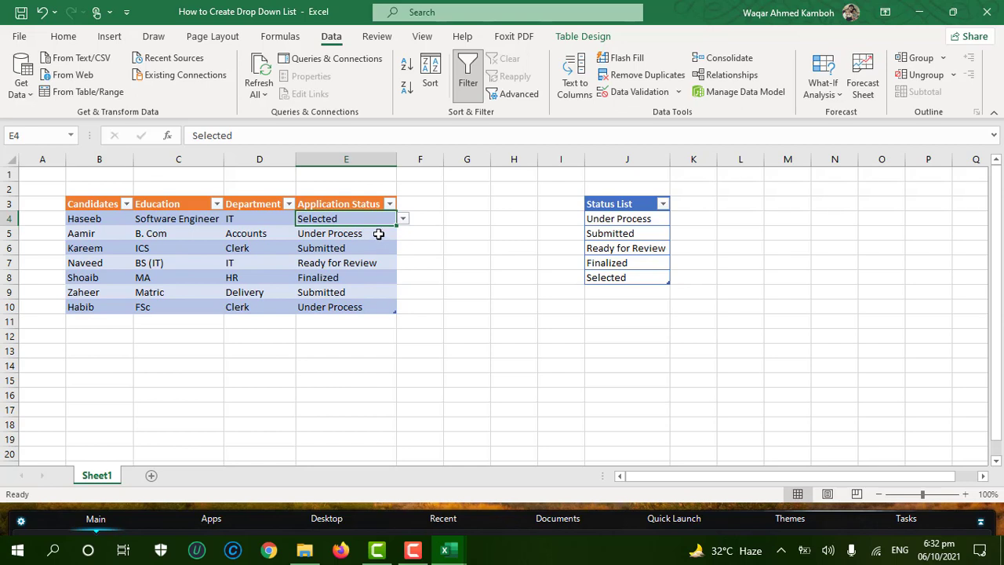
click(380, 236)
click(404, 237)
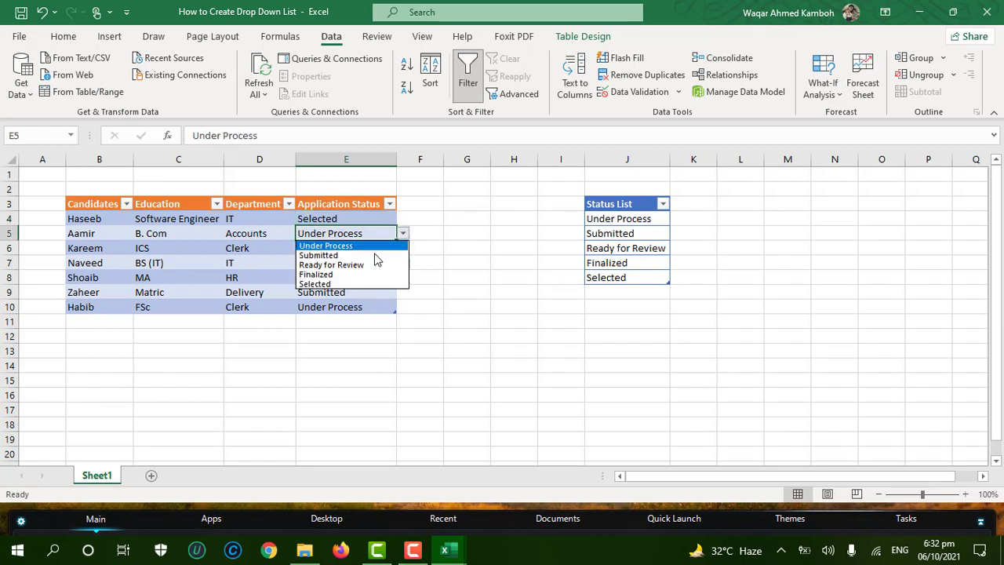
click(350, 266)
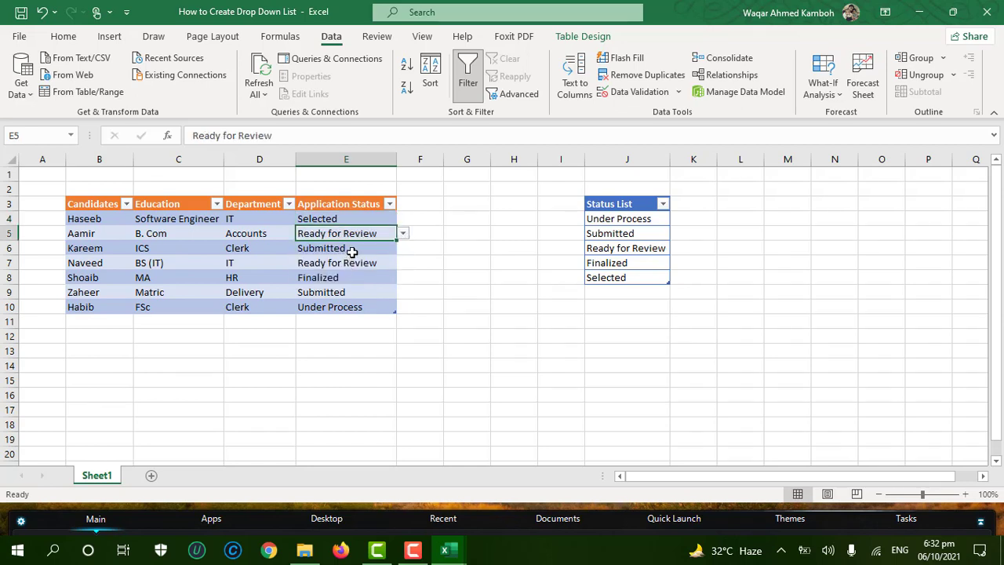
- Choose Under Process in E6 and Finalized in E7 from the Application Status drop-down lists
click(365, 251)
click(404, 248)
click(388, 248)
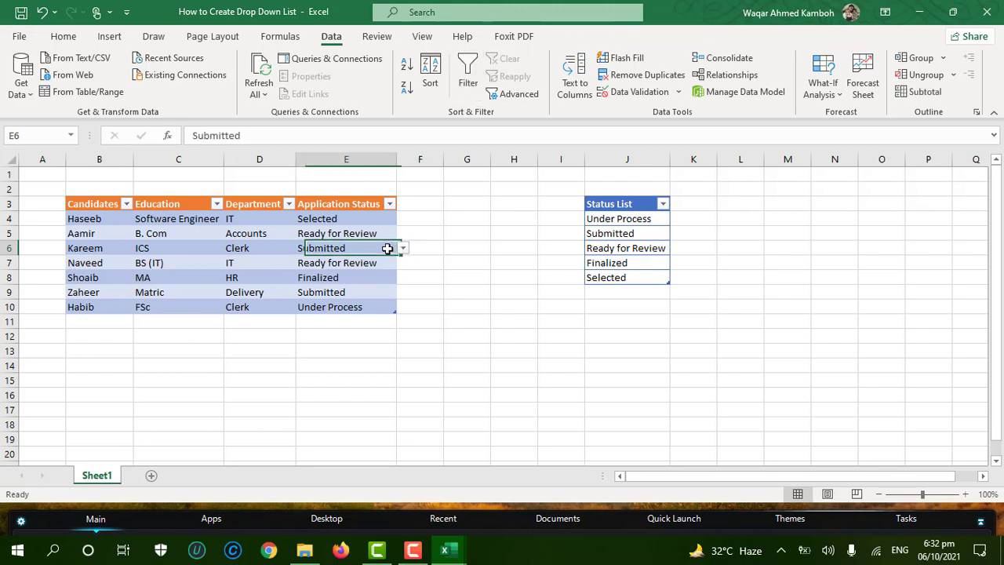
click(402, 248)
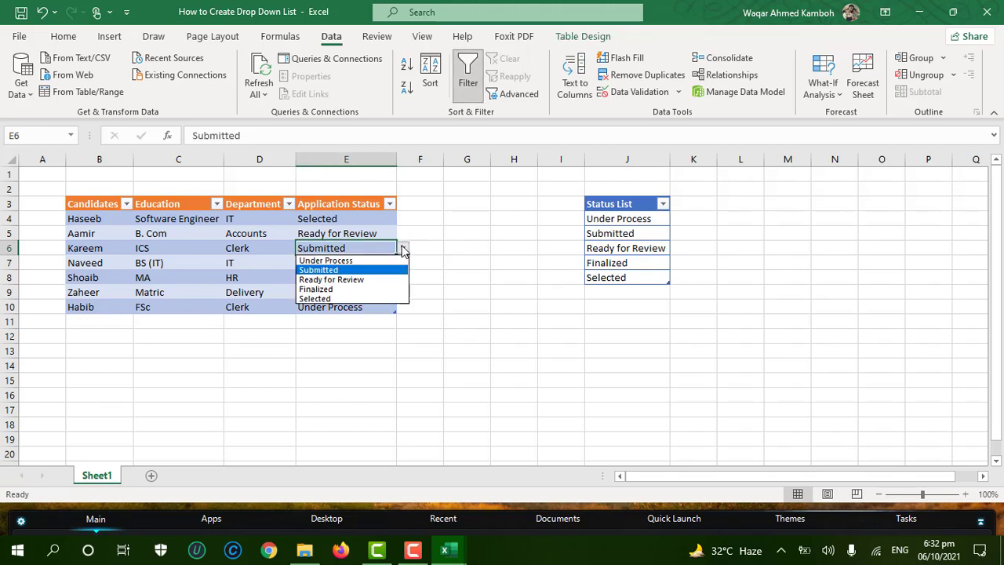
click(353, 261)
click(378, 263)
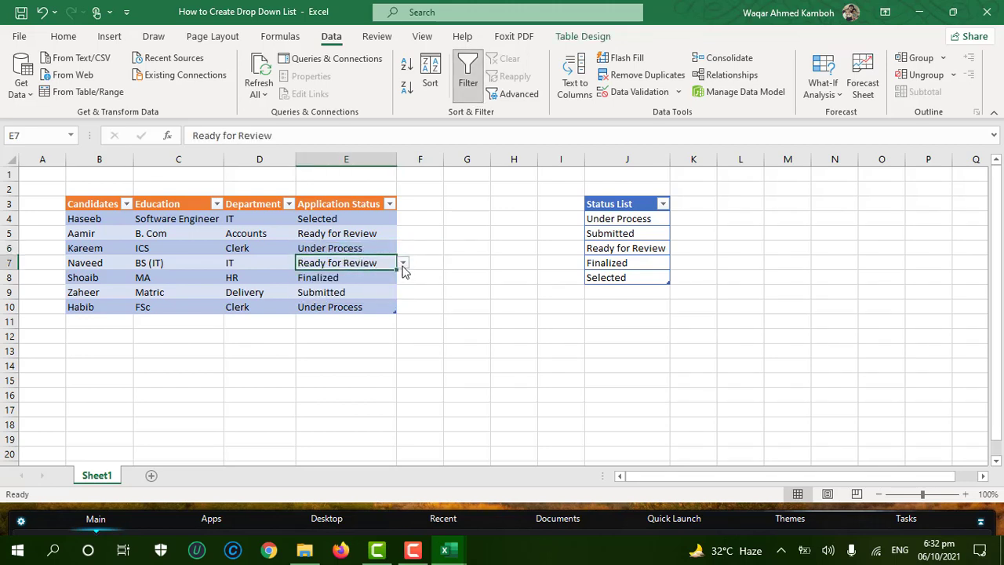
click(404, 265)
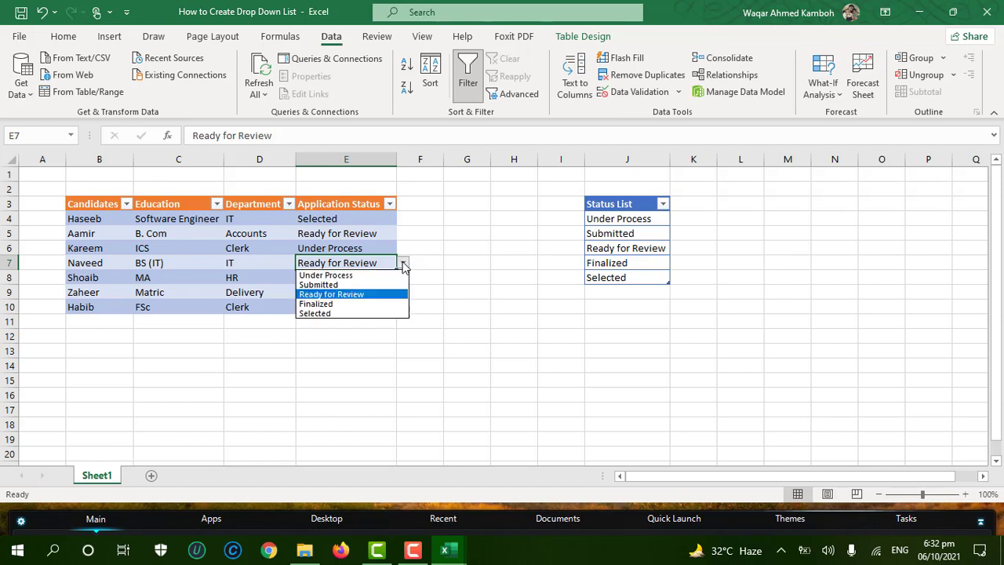
click(328, 304)
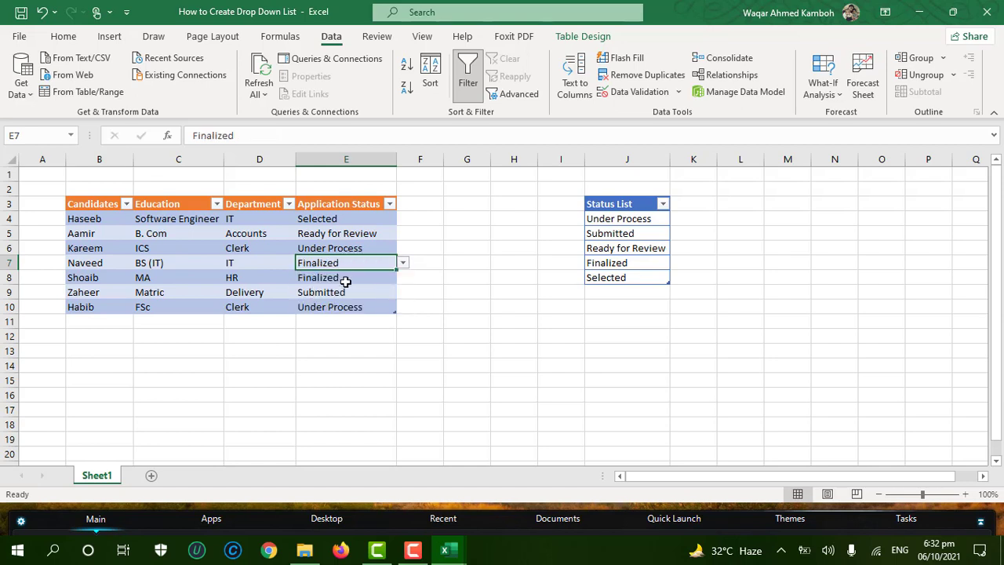
- Choose Selected in E8 from the Application Status drop-down list
click(349, 281)
click(403, 278)
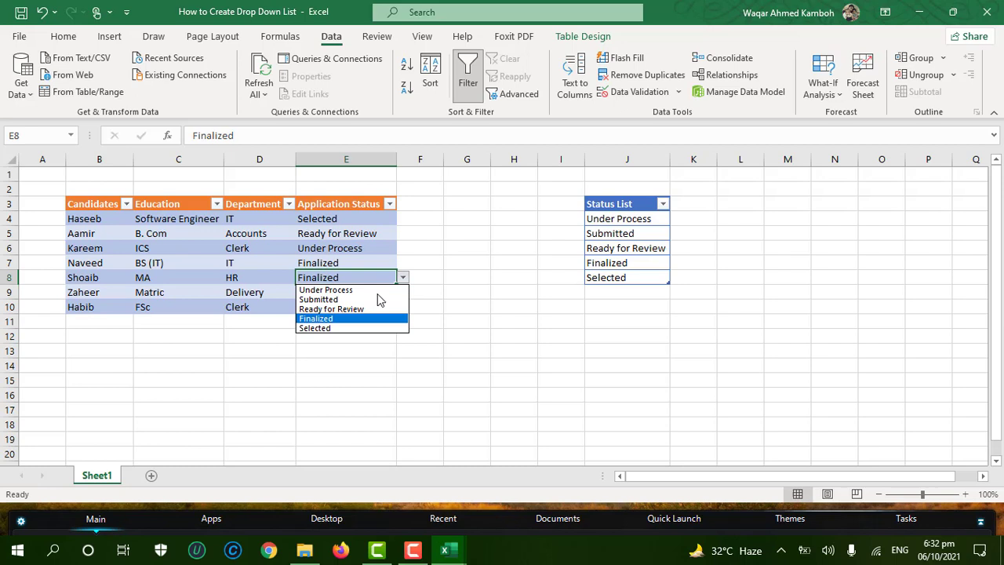
click(335, 328)
click(332, 295)
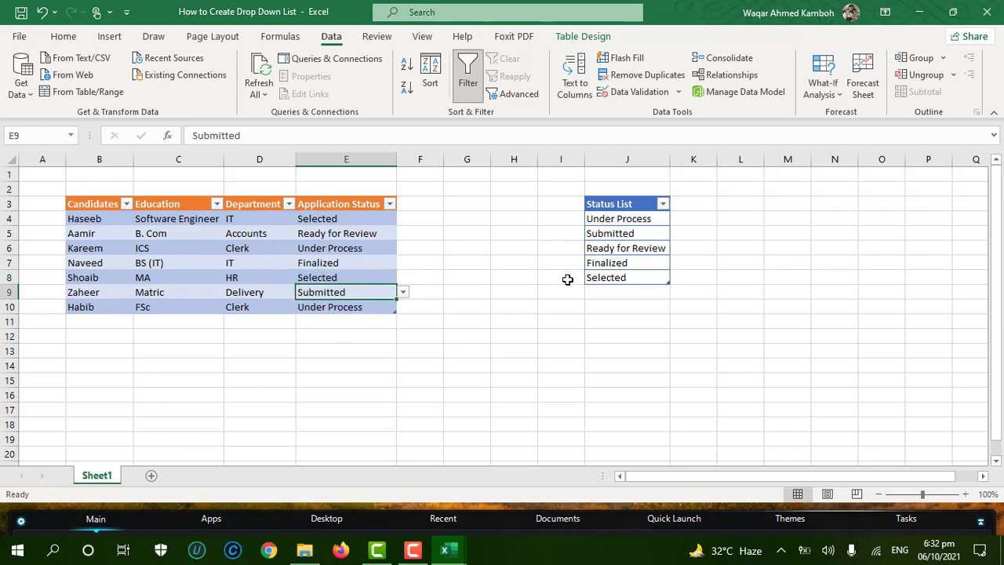
click(306, 305)
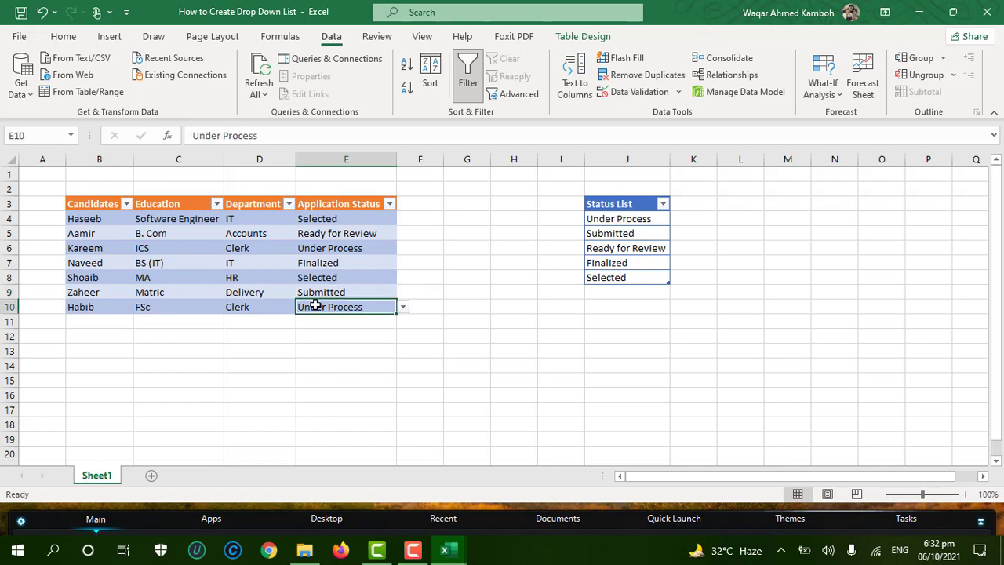
click(329, 289)
click(336, 271)
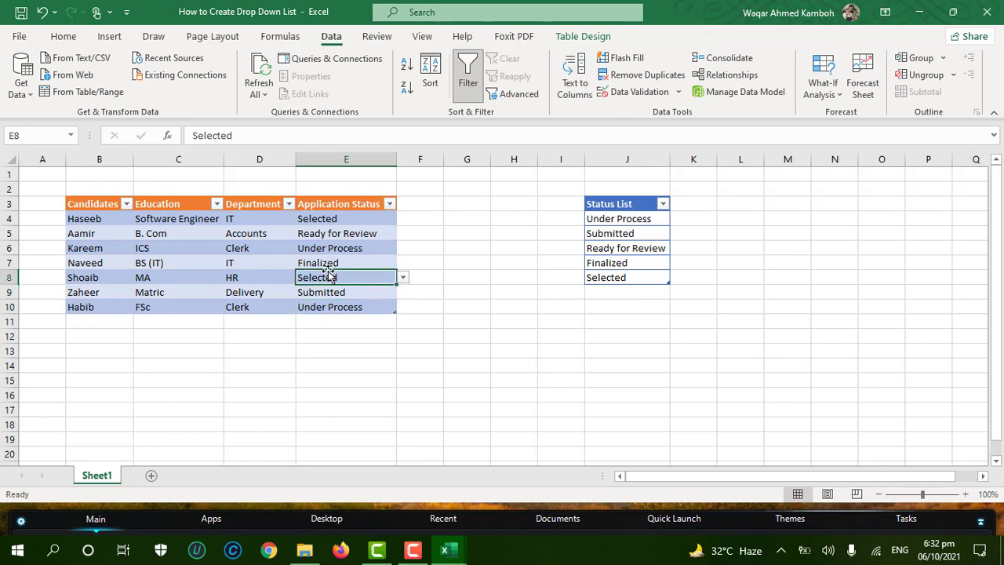
click(354, 307)
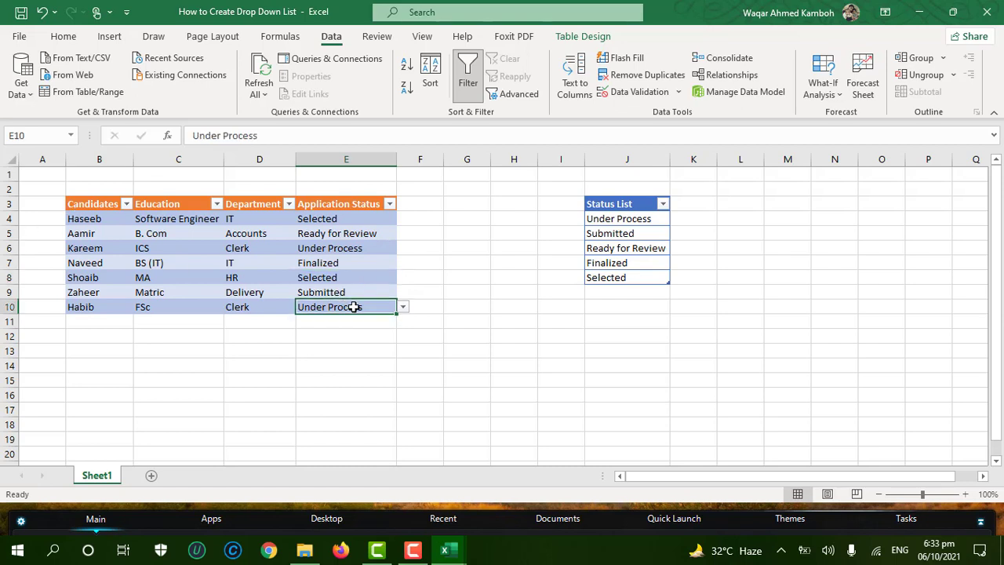